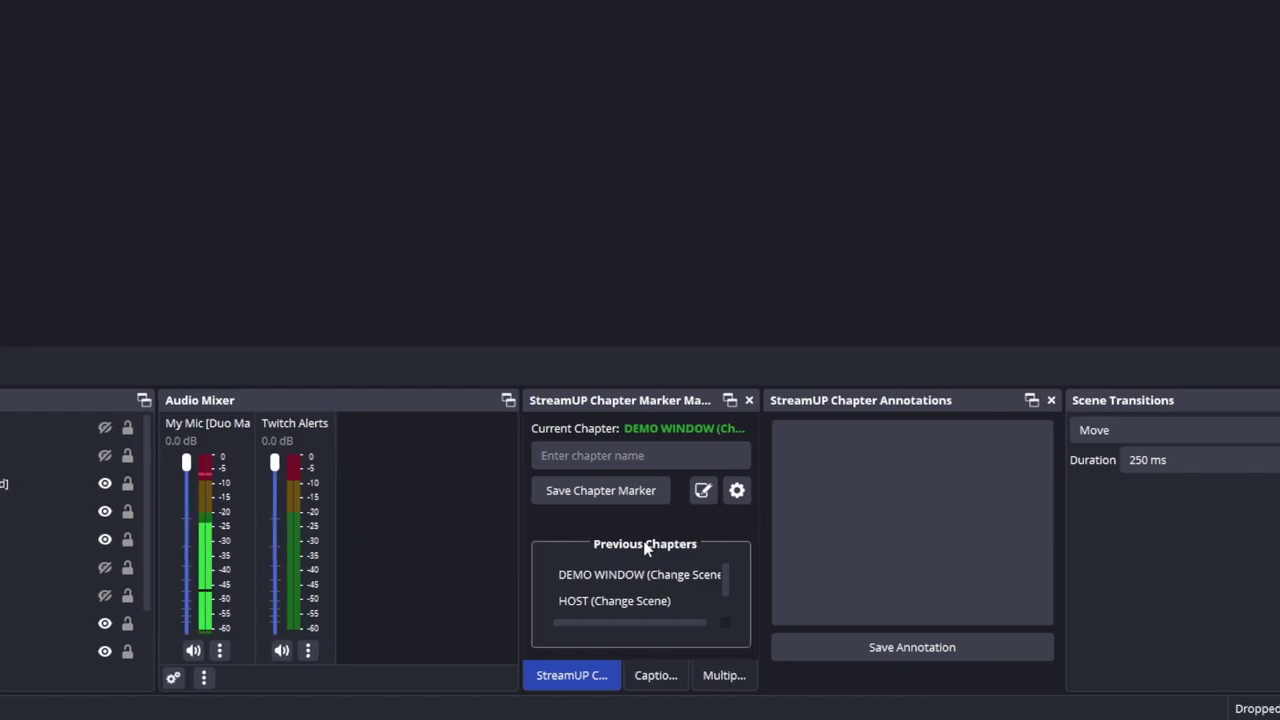
Step: Review the export options in the Chapter Marker Manager settings, including inserting markers into the video file, and cancel without changes
click(738, 490)
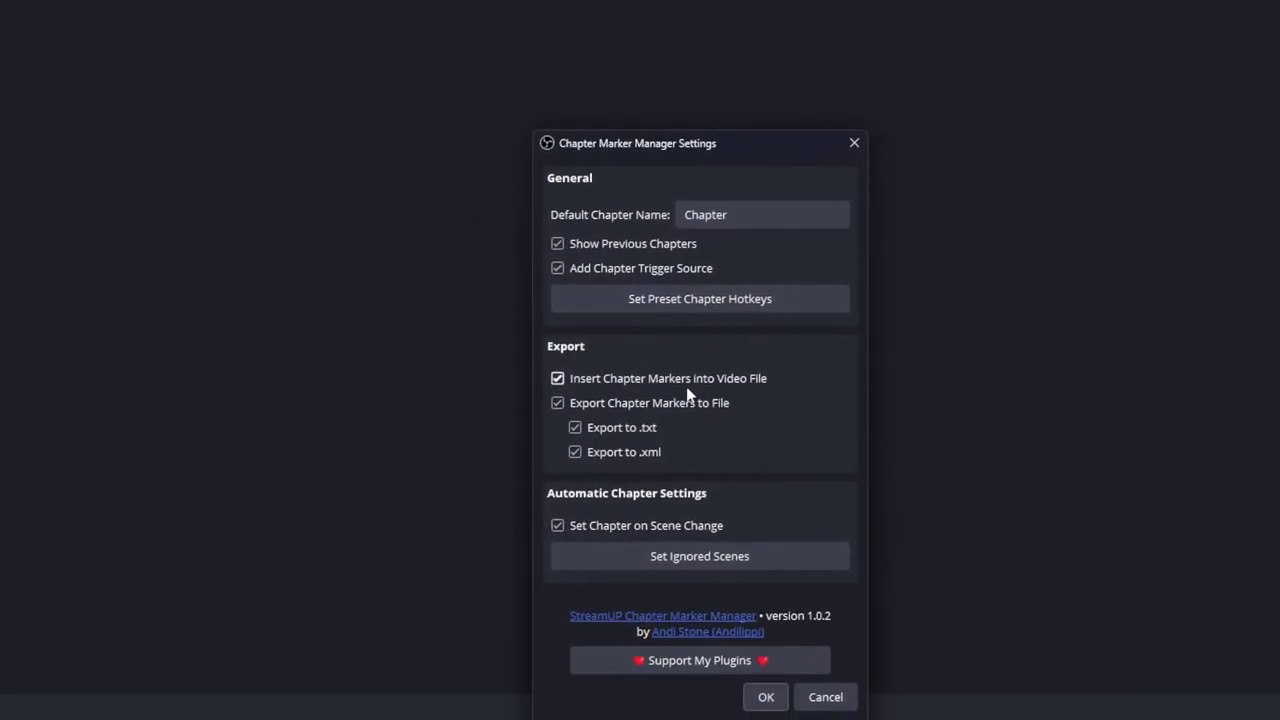
mouse_move(676, 388)
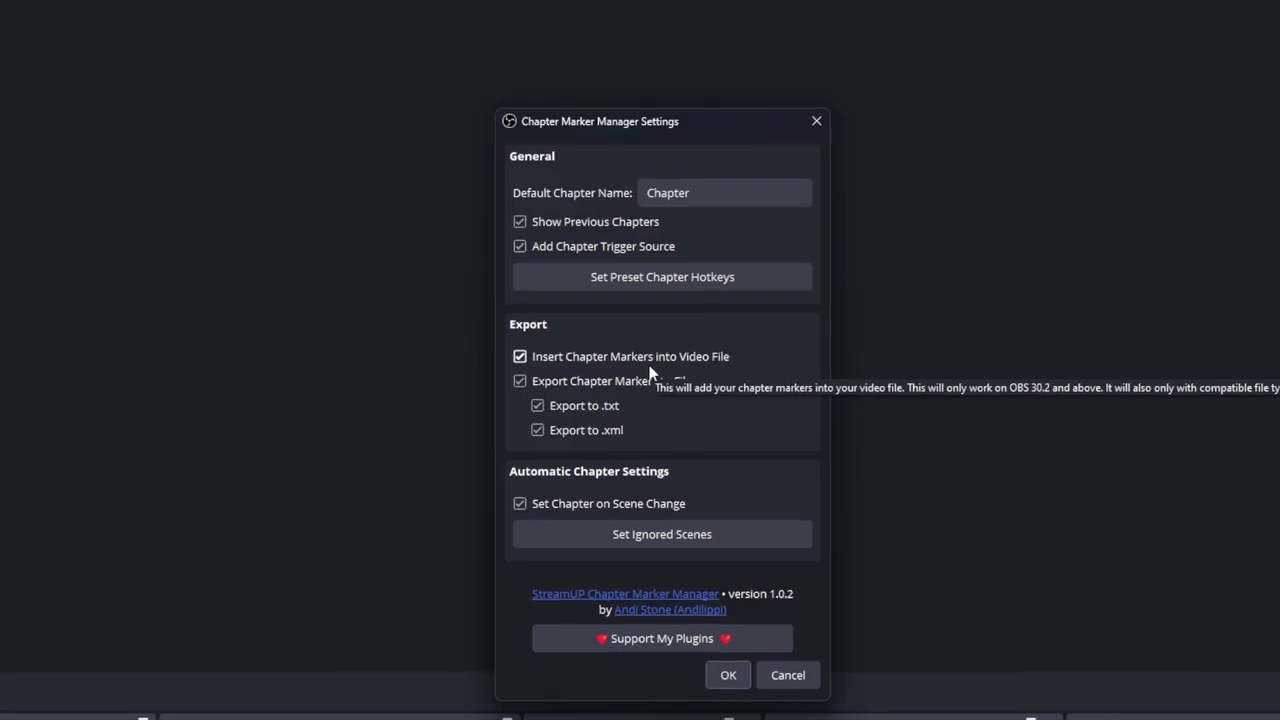
mouse_move(590, 385)
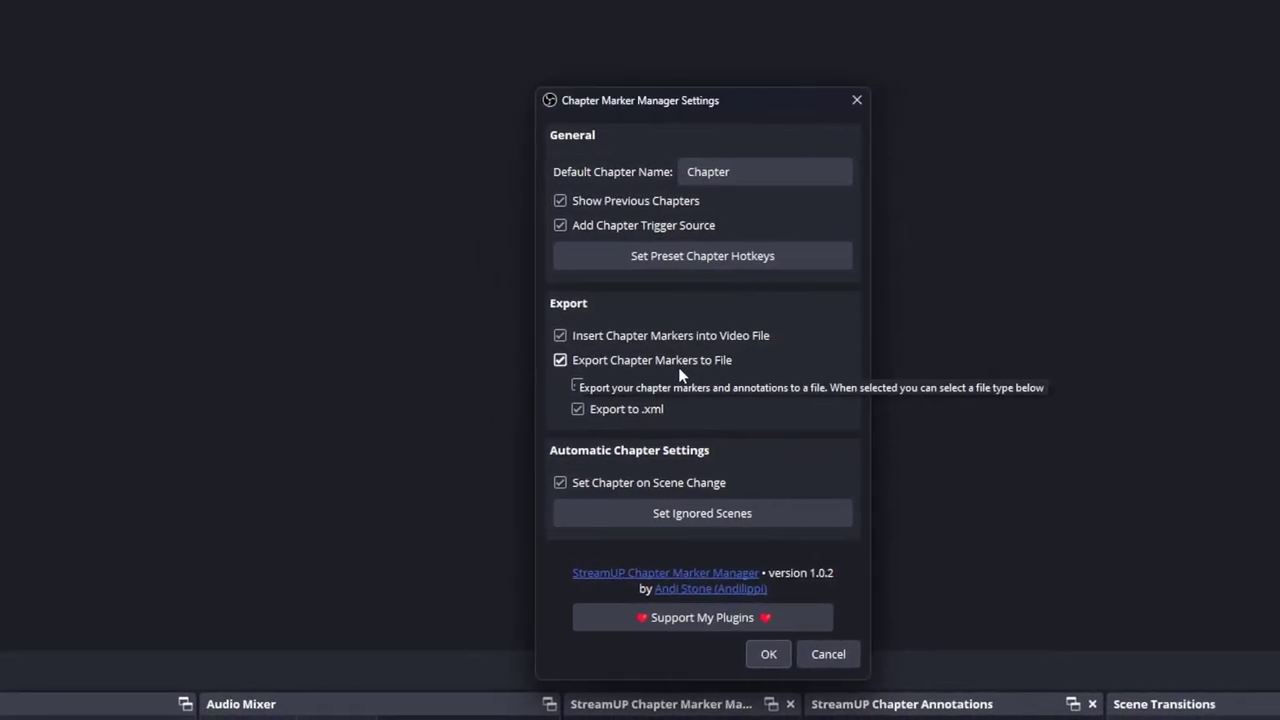
mouse_move(648, 405)
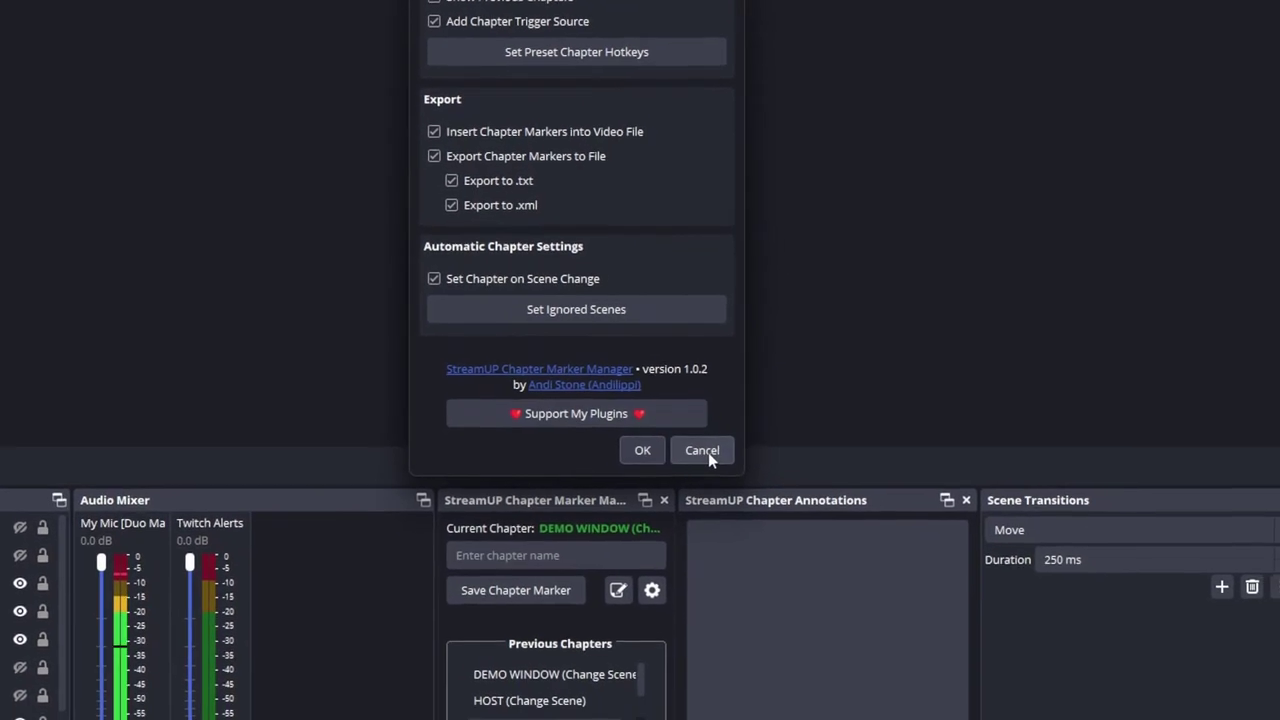
click(708, 452)
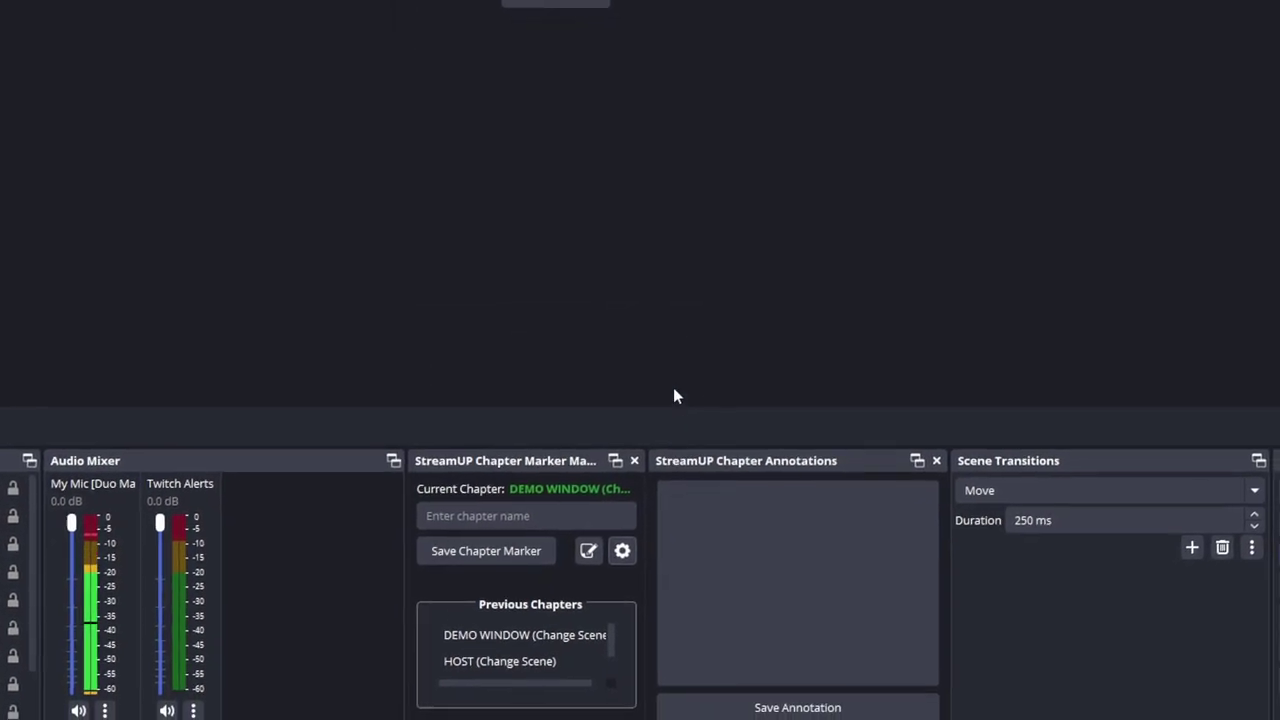
Step: Save the chapter annotation "This is the best note ever" for the current chapter
click(651, 471)
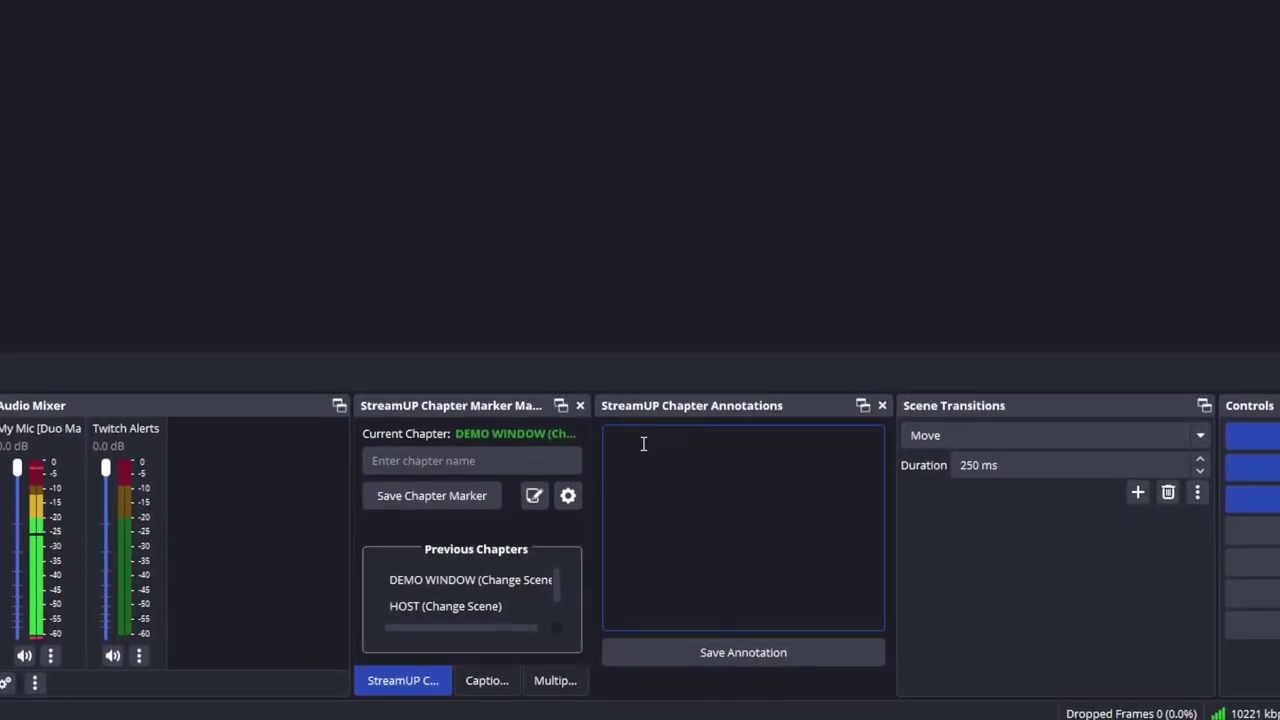
text(This)
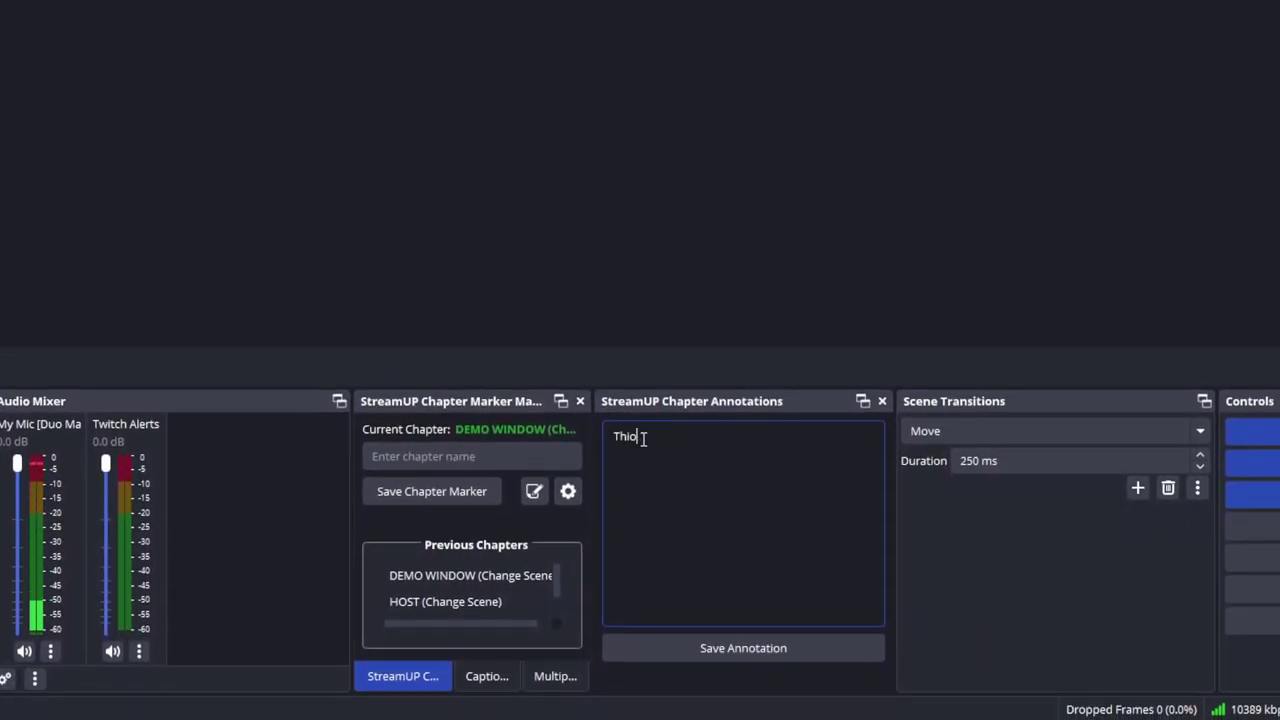
text( i)
text(s th)
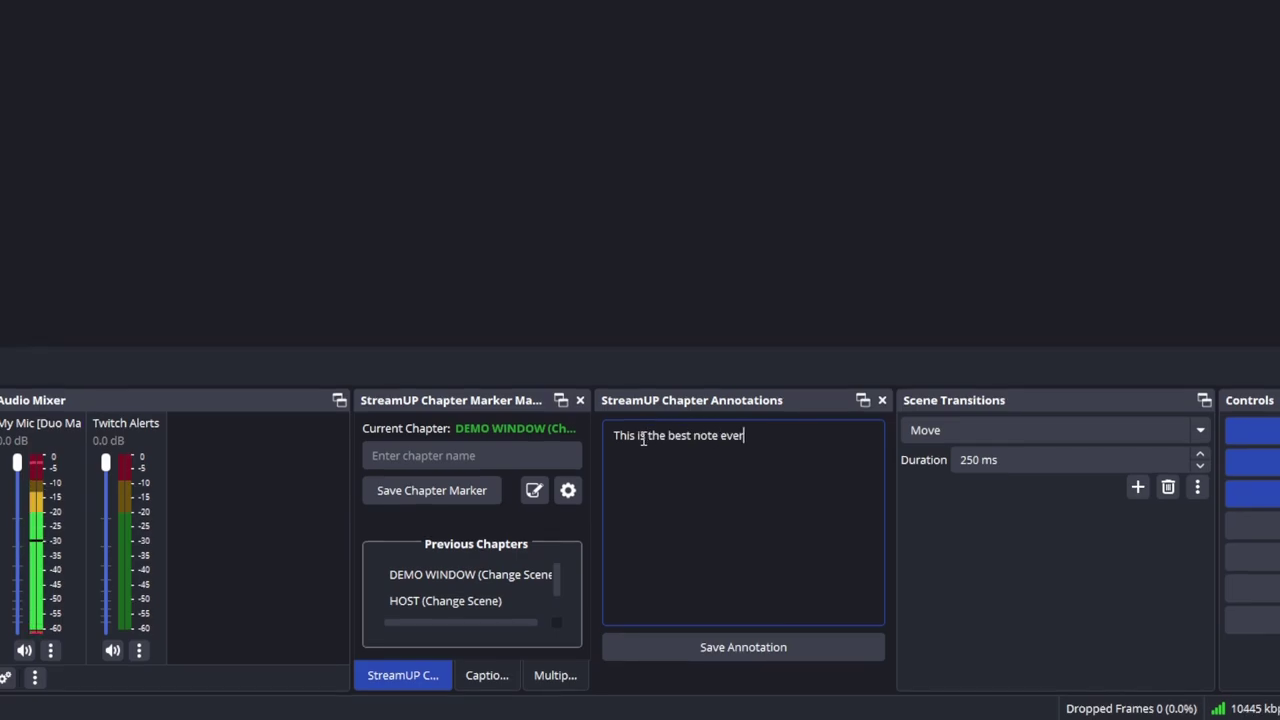
text(e best note ever)
click(722, 647)
click(676, 620)
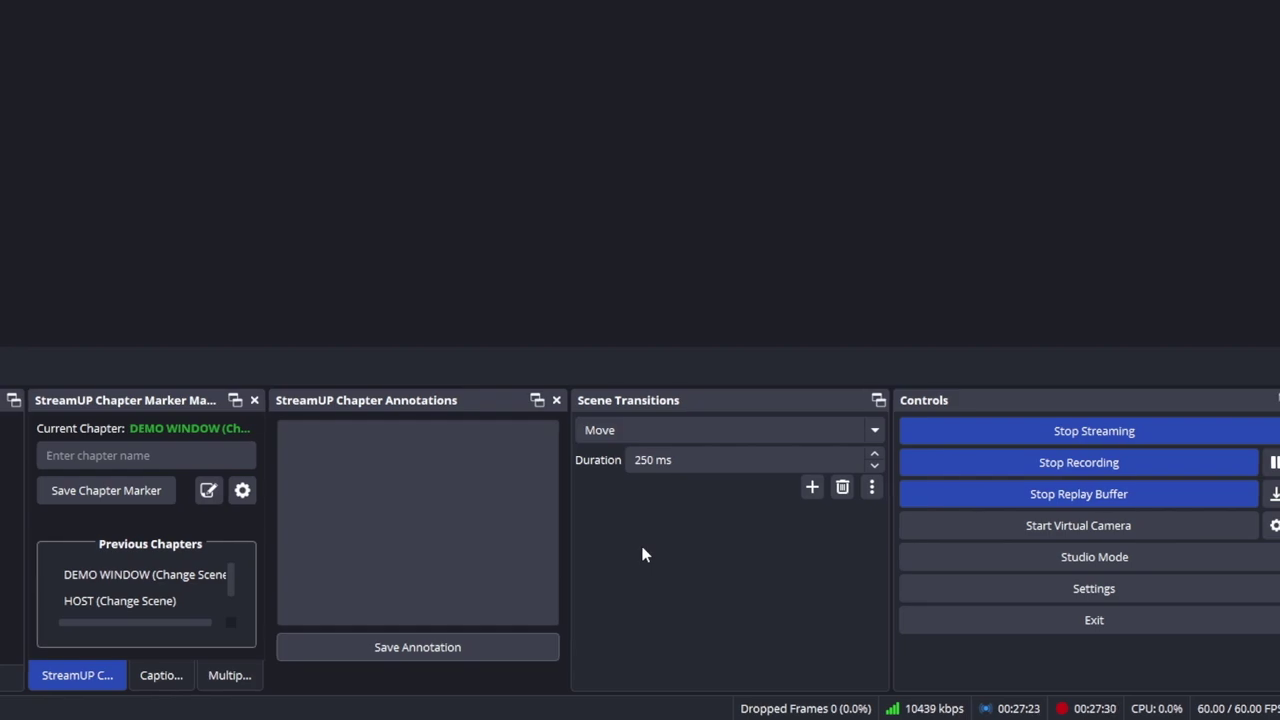
Step: Examine the StreamUP default chapter marker hotkey and the other chapter marker hotkeys in the OBS settings, and check the output settings
click(1033, 594)
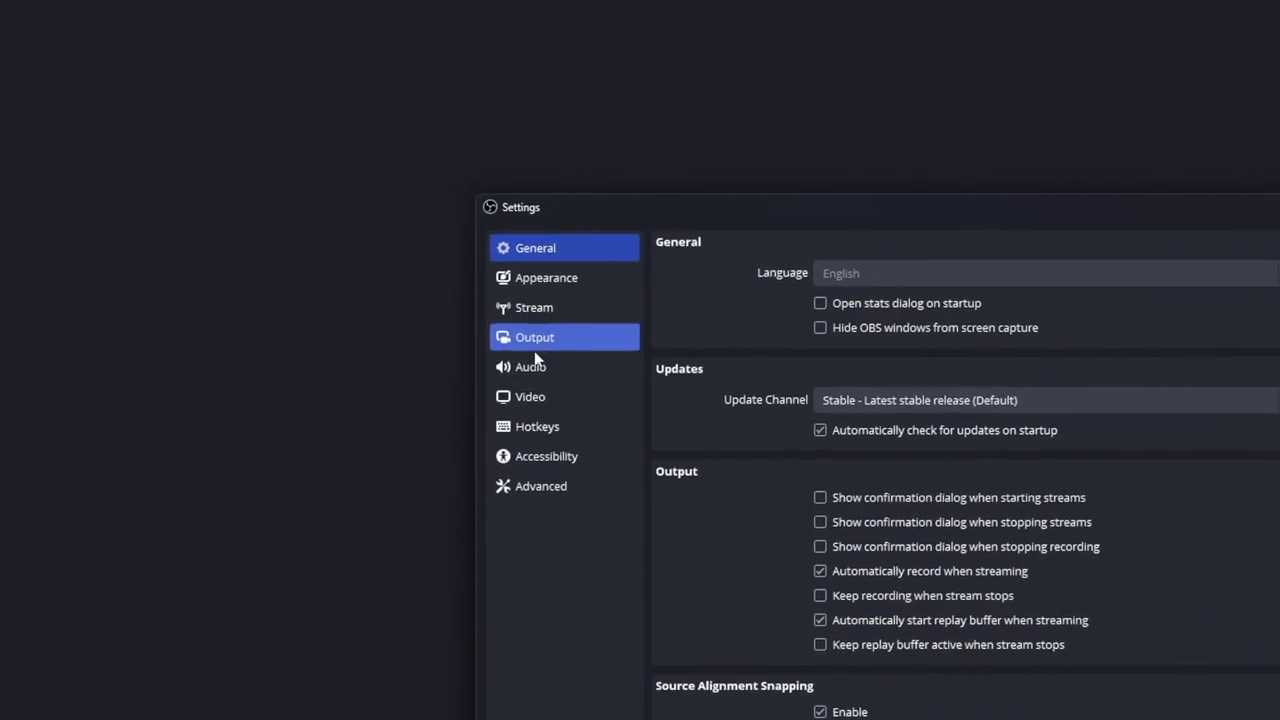
click(530, 428)
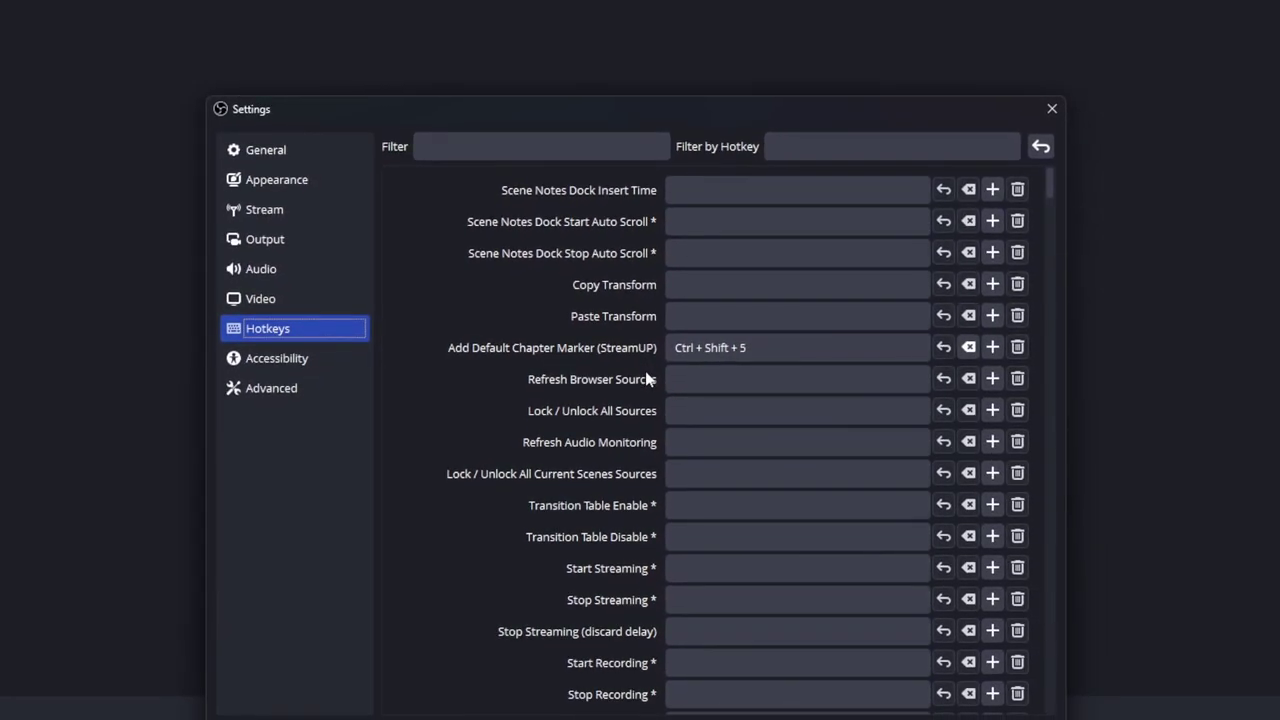
click(700, 337)
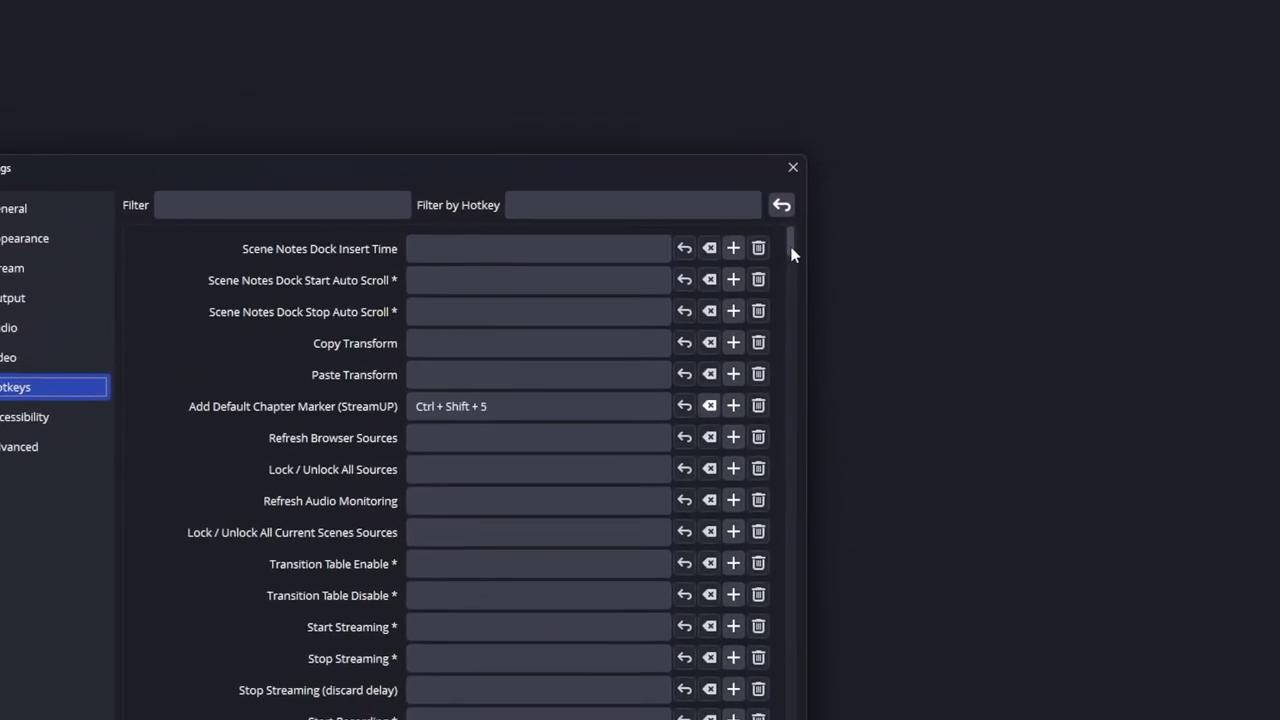
scroll(1087, 202, down, 1)
scroll(724, 299, down, 5)
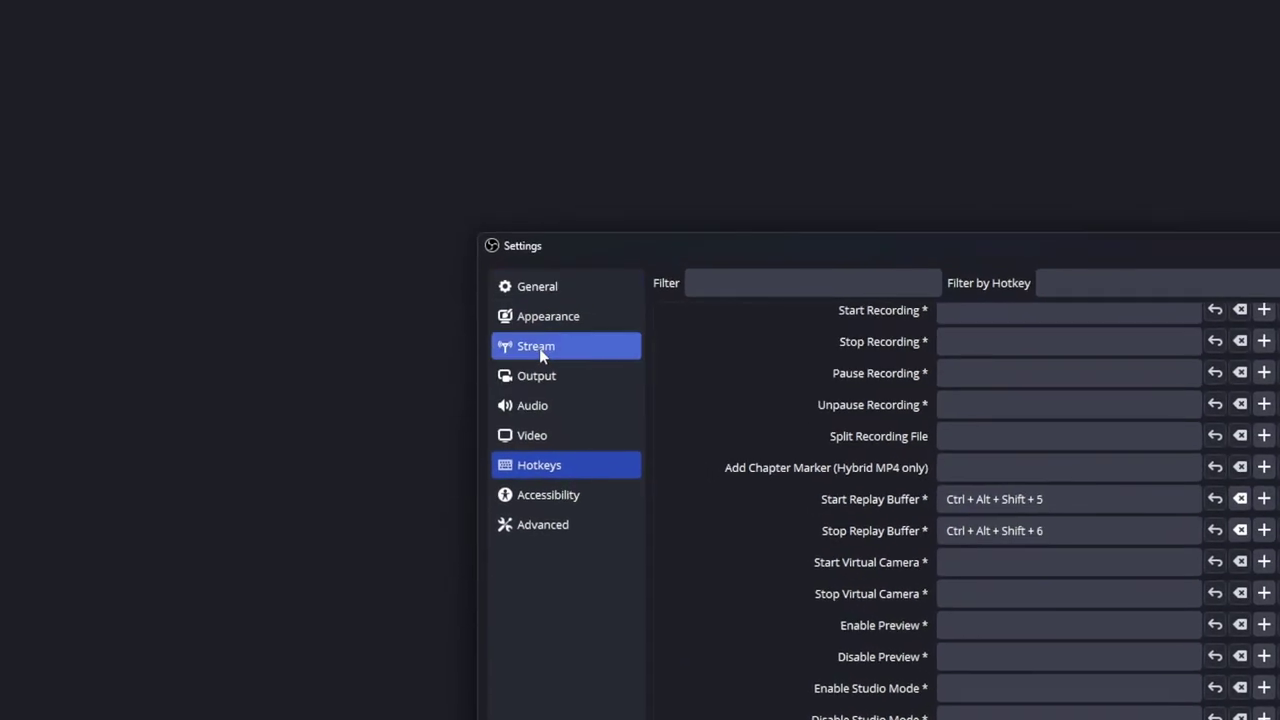
click(545, 376)
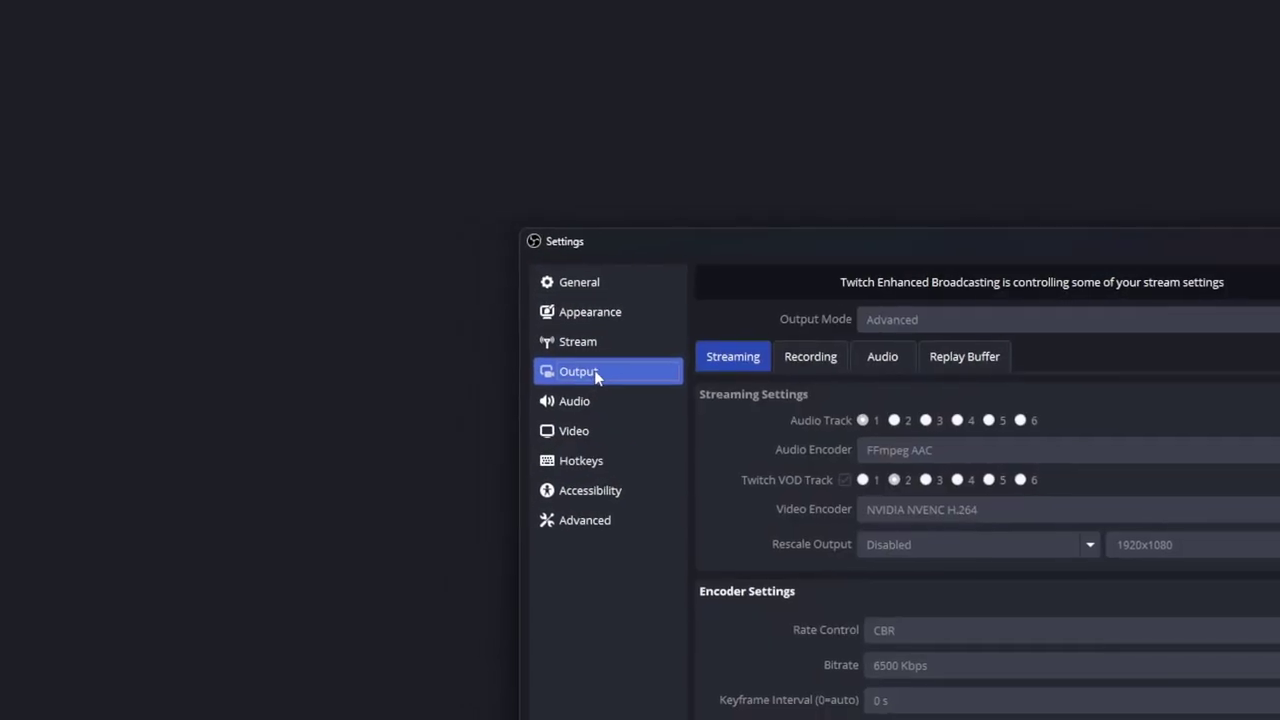
click(752, 360)
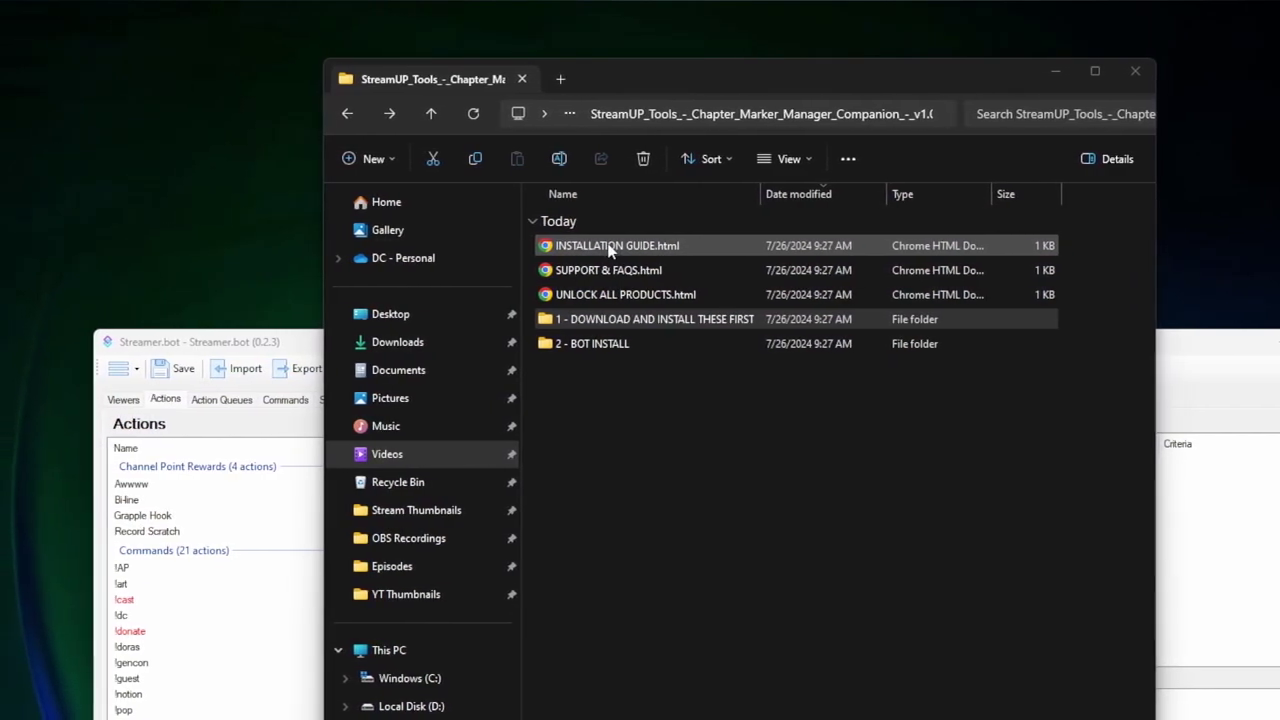
Step: In File Explorer, check the Companion package's "1 - DOWNLOAD AND INSTALL THESE FIRST" folder and open "2 - BOT INSTALL"
double_click(645, 318)
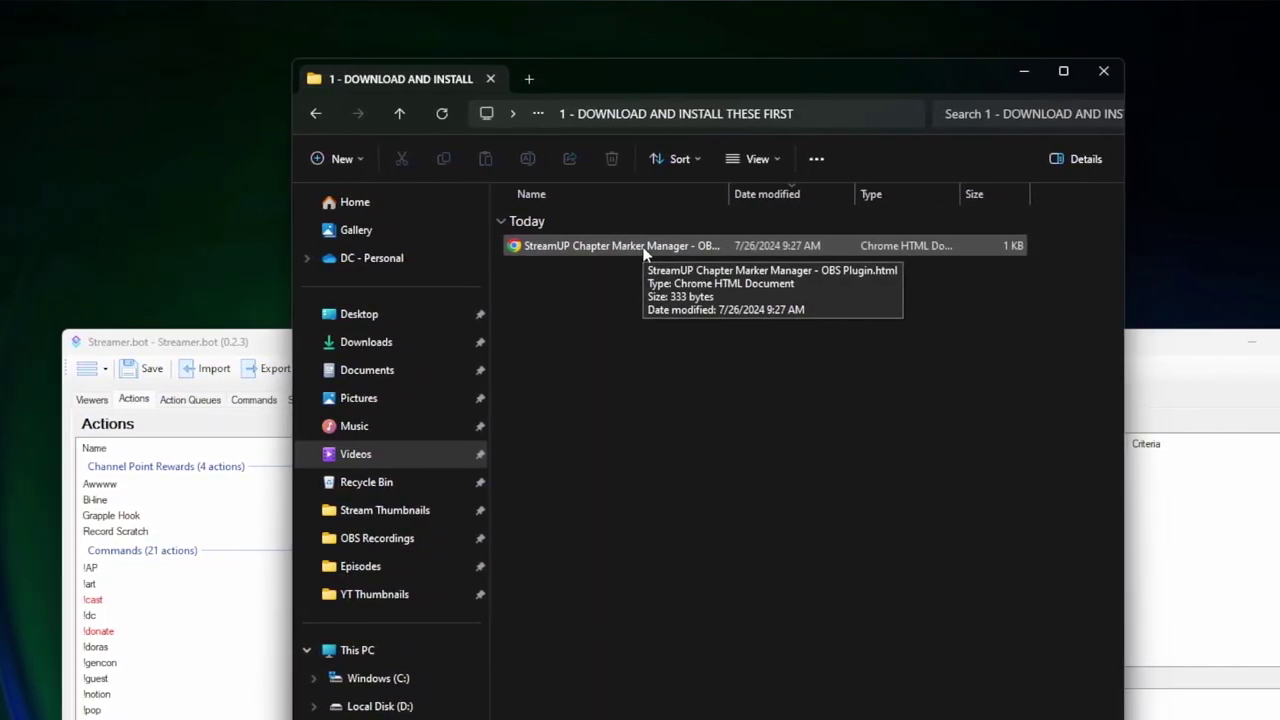
key(alt+Left)
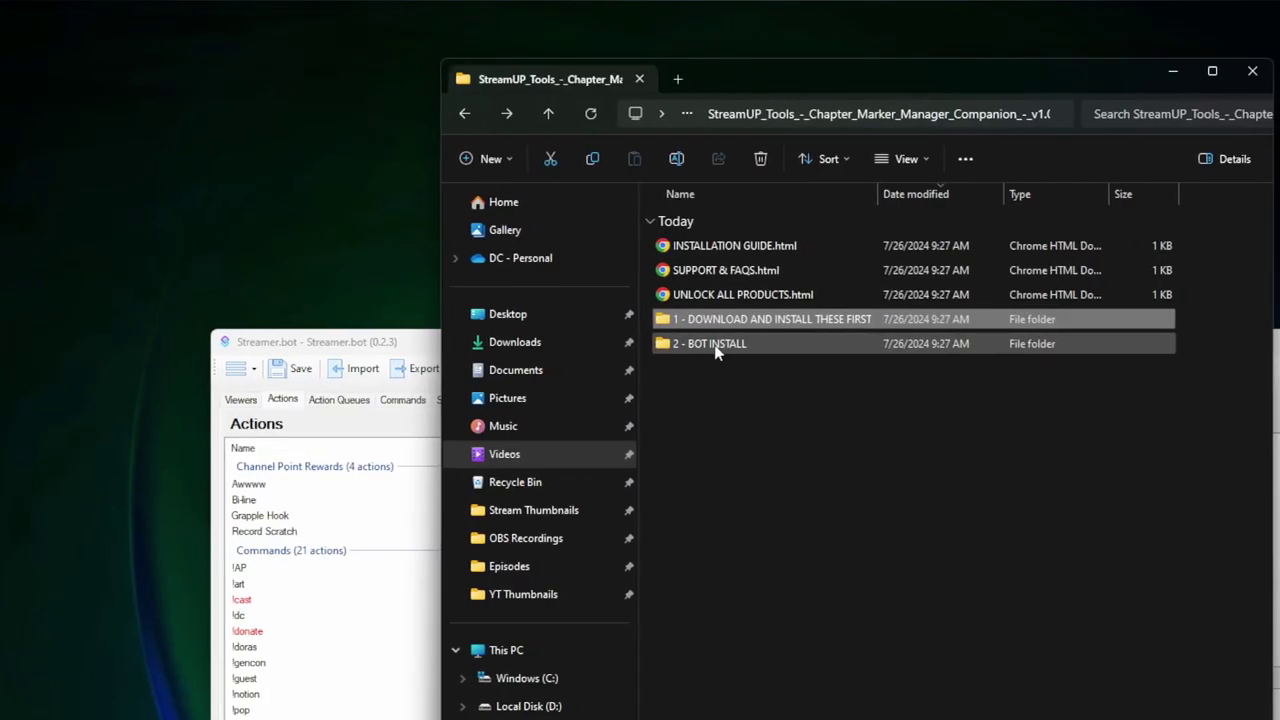
double_click(702, 346)
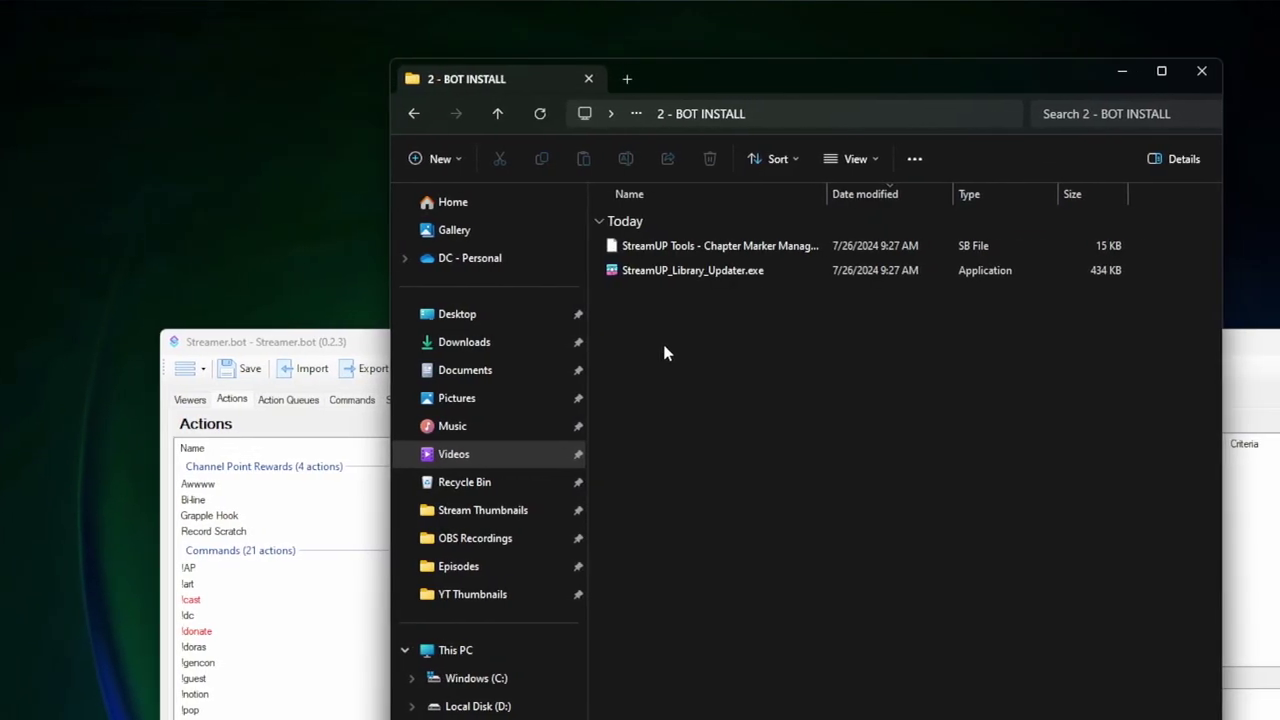
click(665, 270)
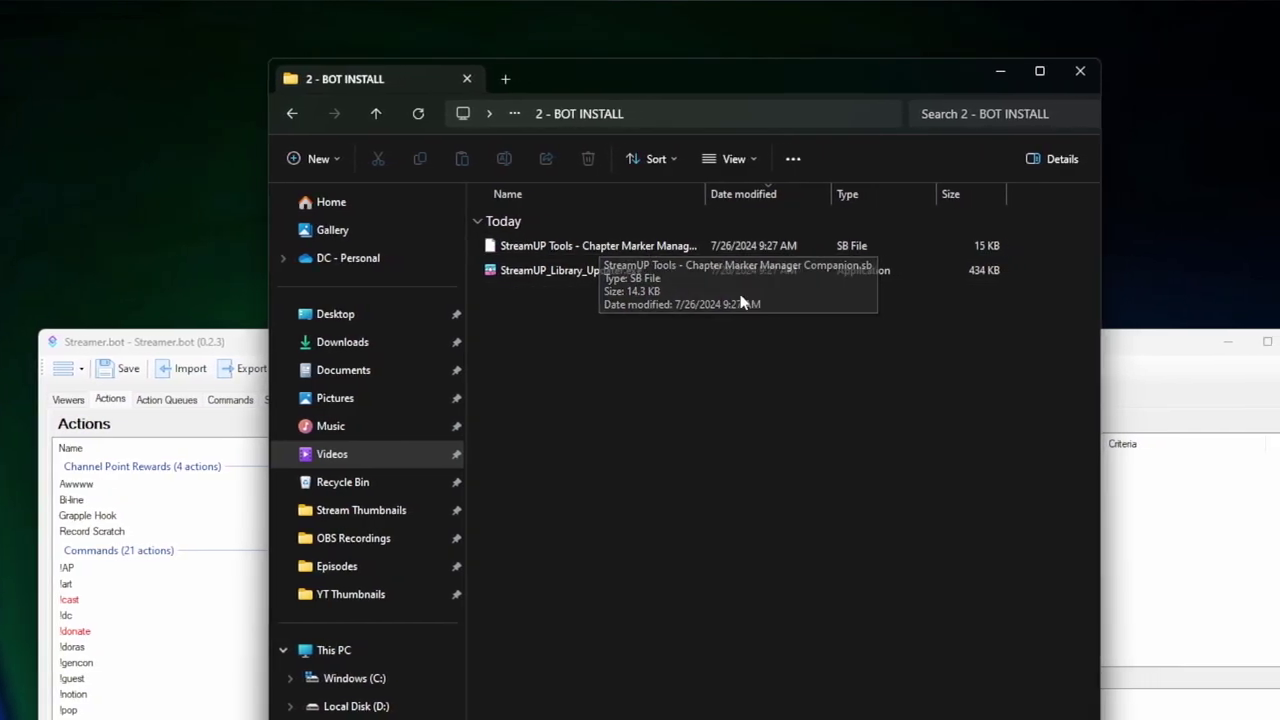
Step: Switch to Streamer.bot and import the StreamUP Tools - Chapter Marker Manager Companion .sb file from the BOT INSTALL folder
click(1045, 345)
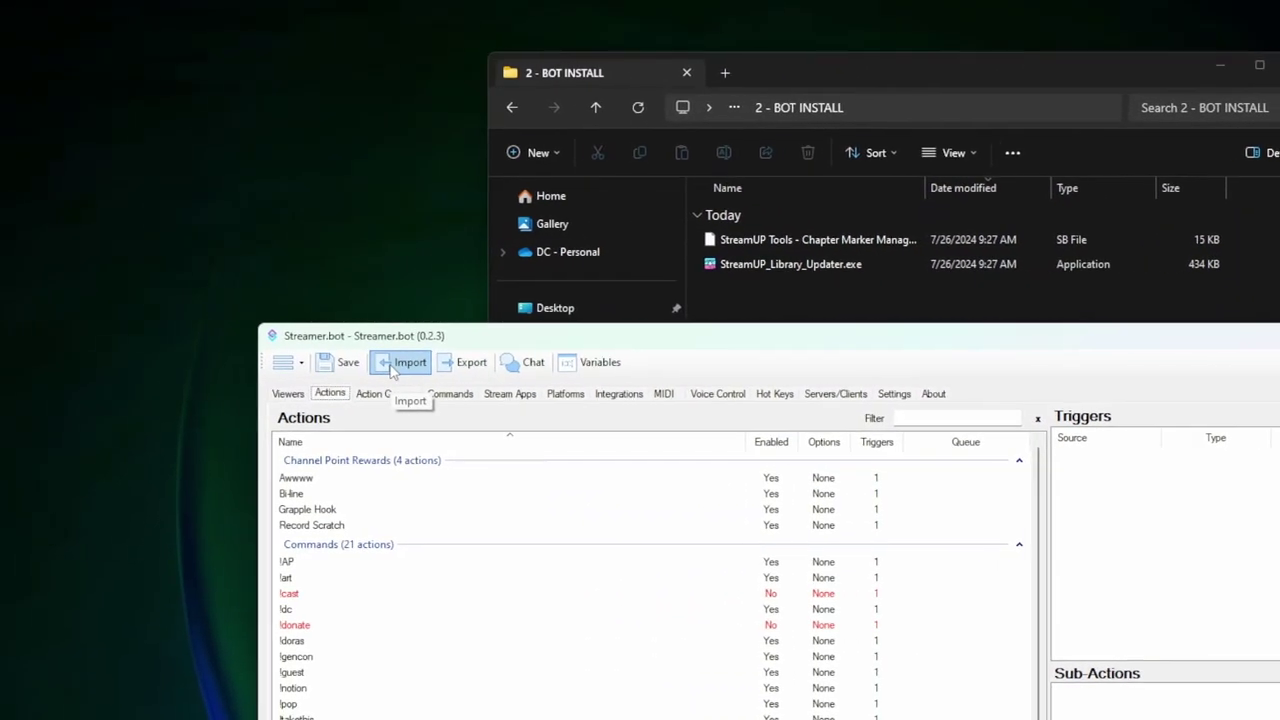
click(450, 365)
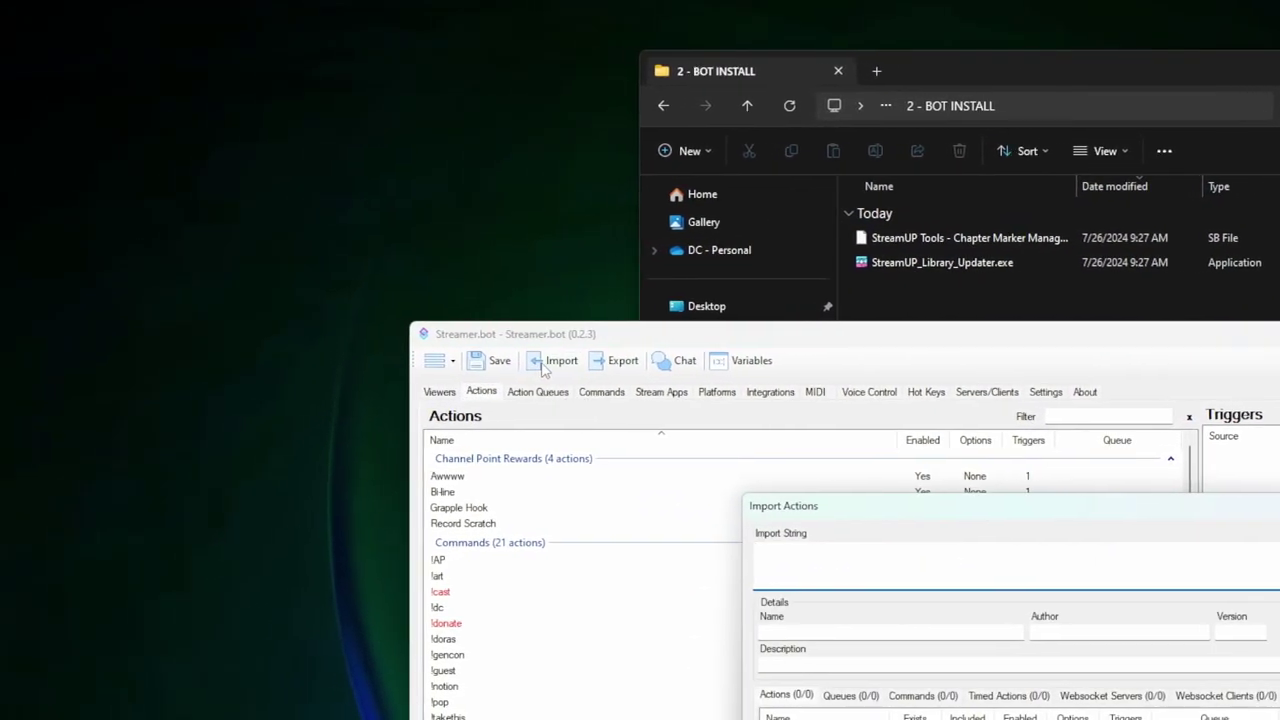
drag(873, 241, 669, 560)
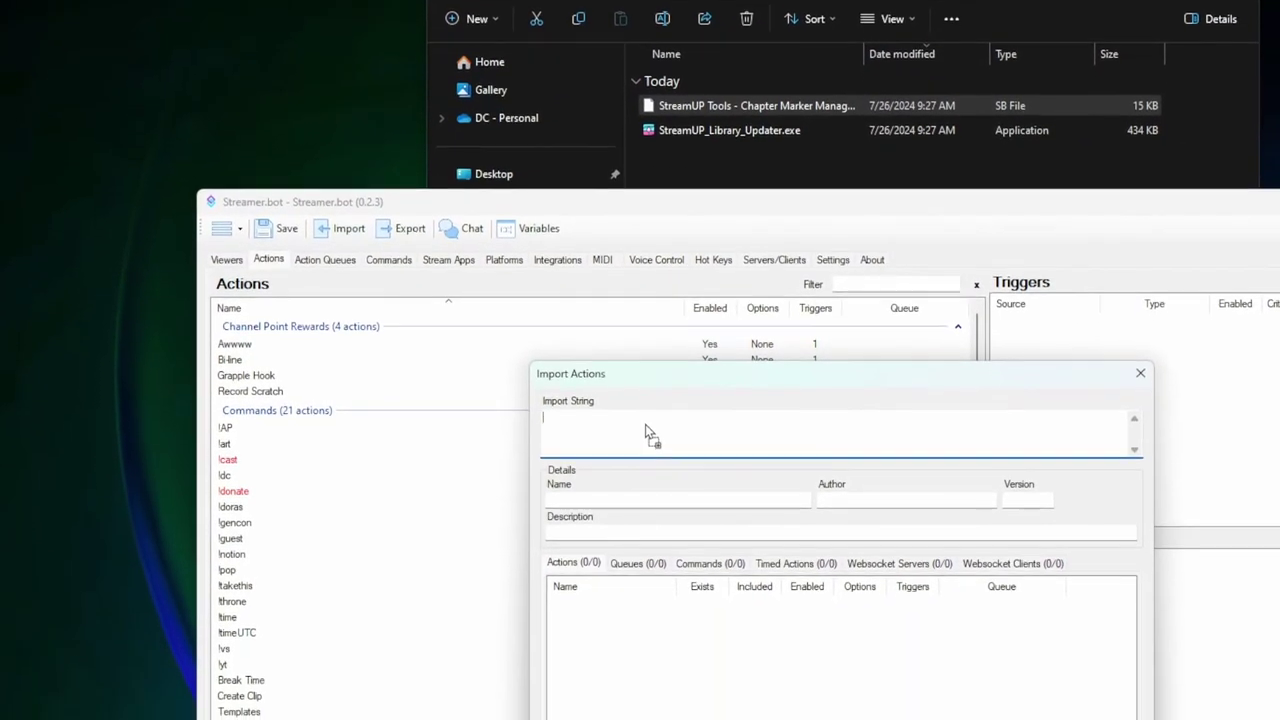
drag(645, 430, 645, 437)
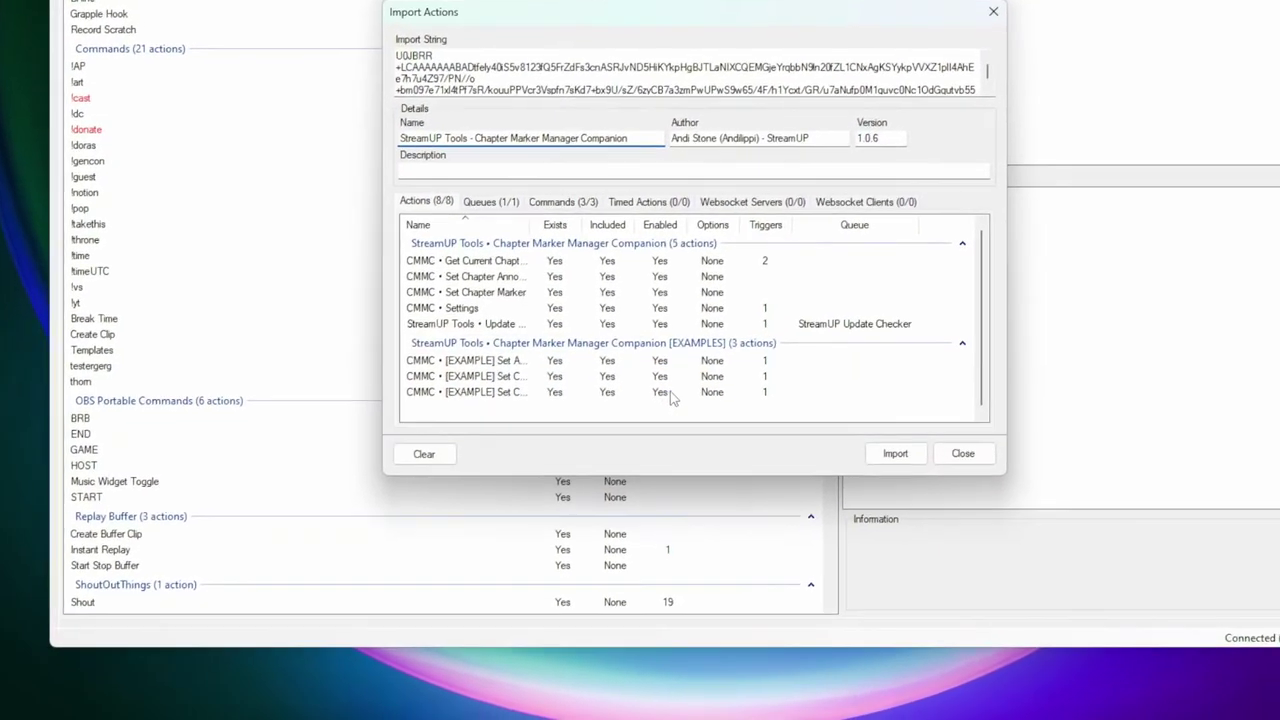
click(879, 445)
Step: Review the imported Chapter Marker Manager Companion actions and its command group
scroll(323, 351, down, 6)
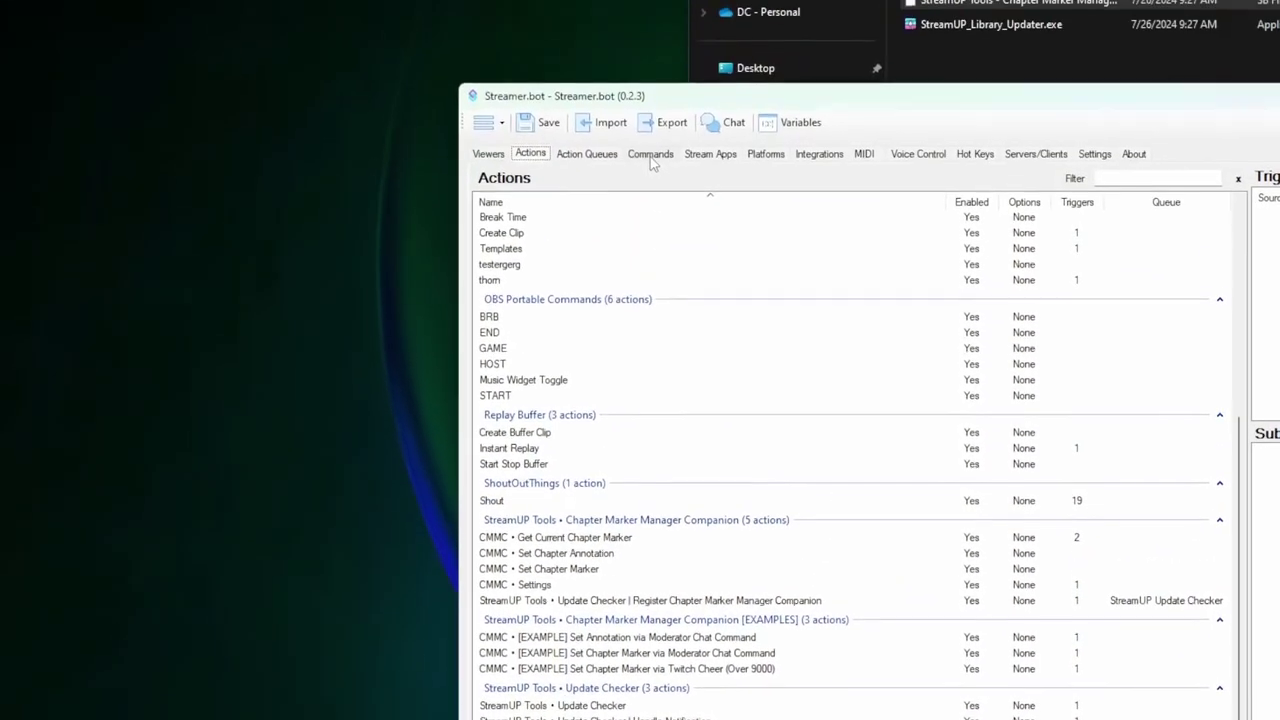
click(654, 80)
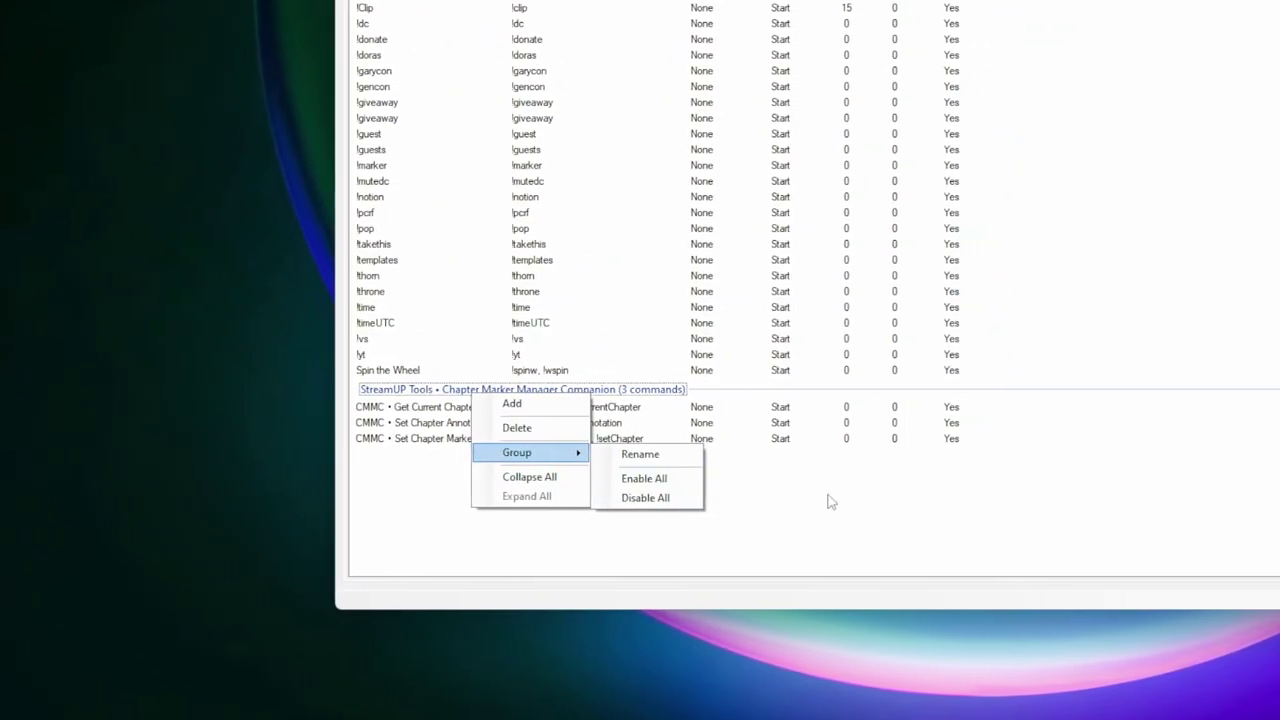
click(815, 500)
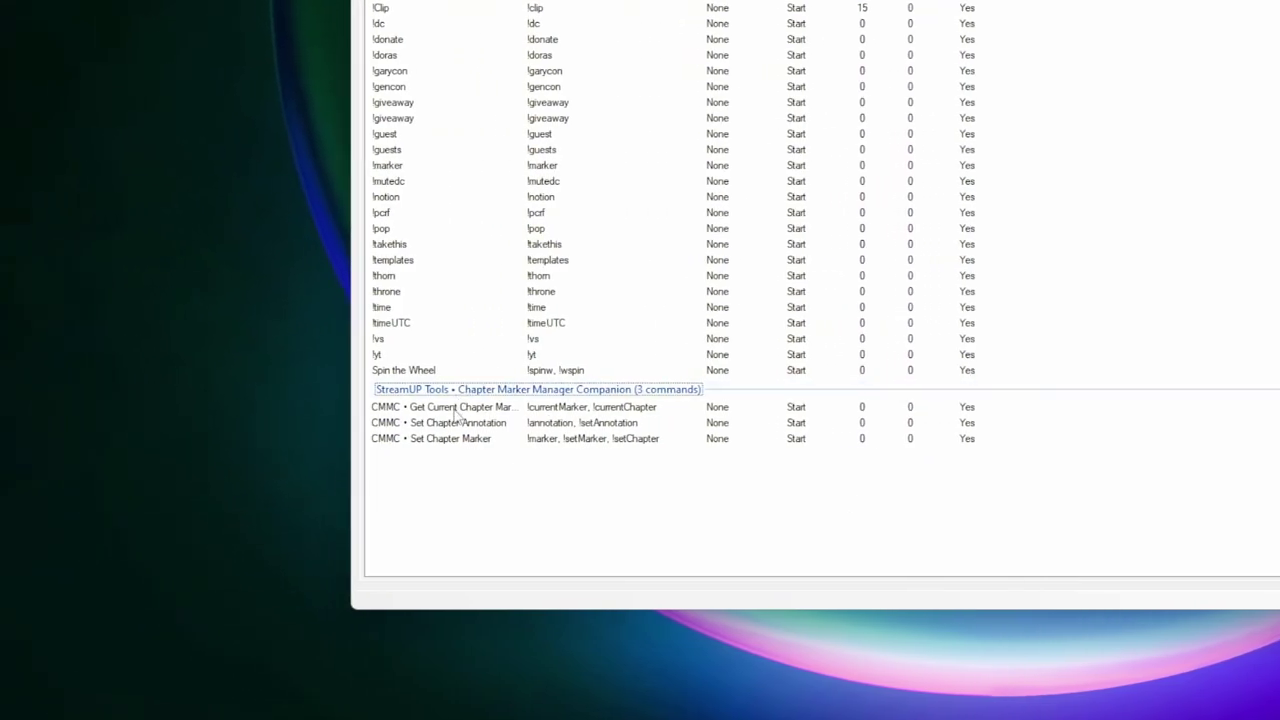
Step: Return to the actions list, review the message options in the Chapter Marker Manager Companion settings, and save the settings
click(531, 191)
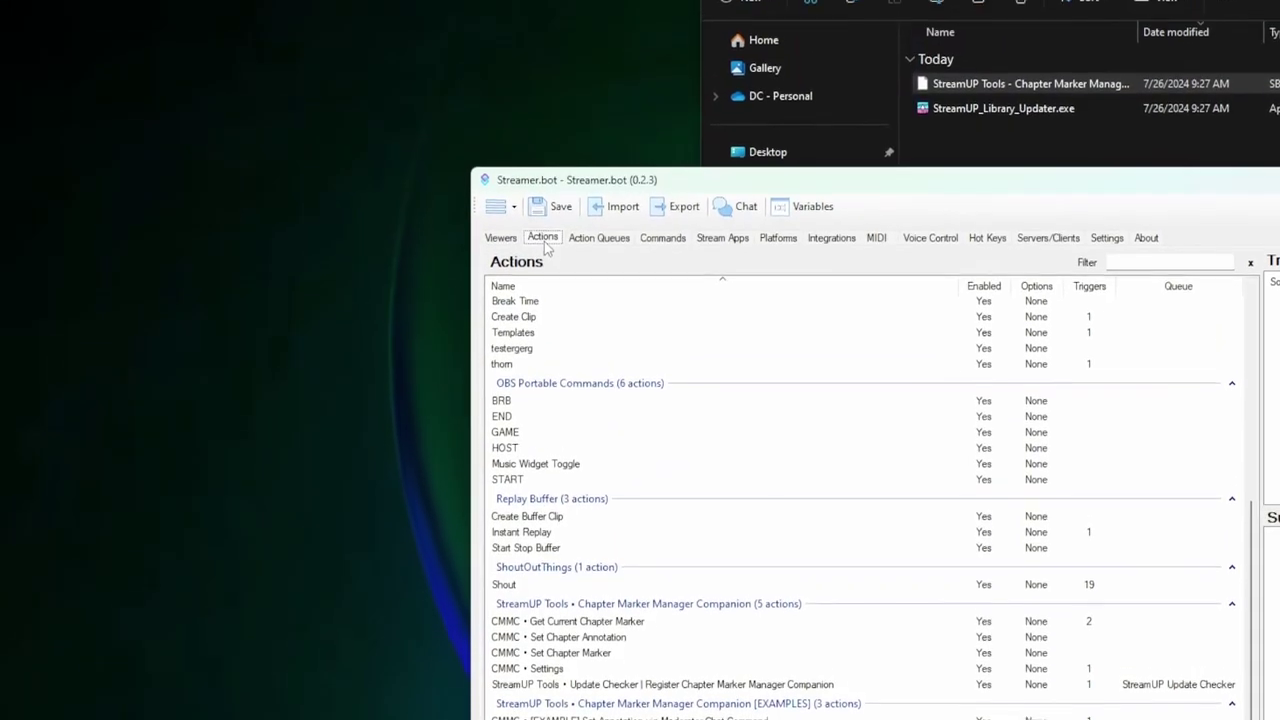
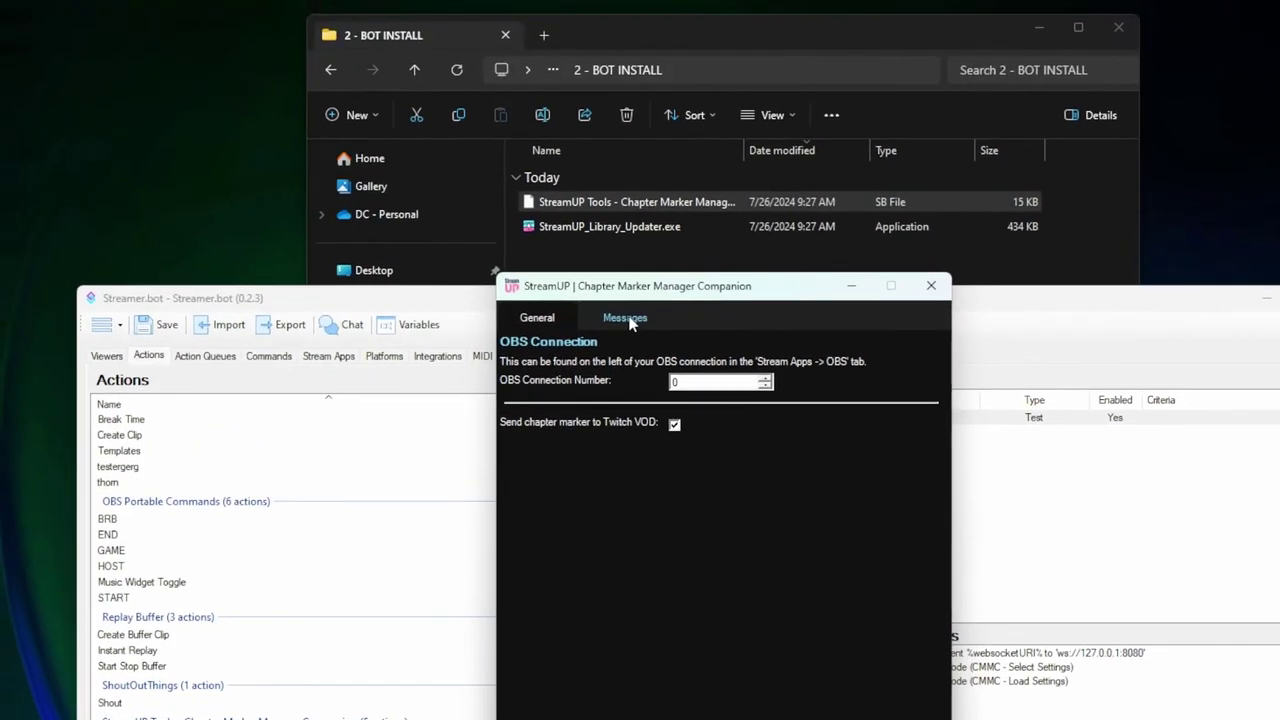
click(605, 249)
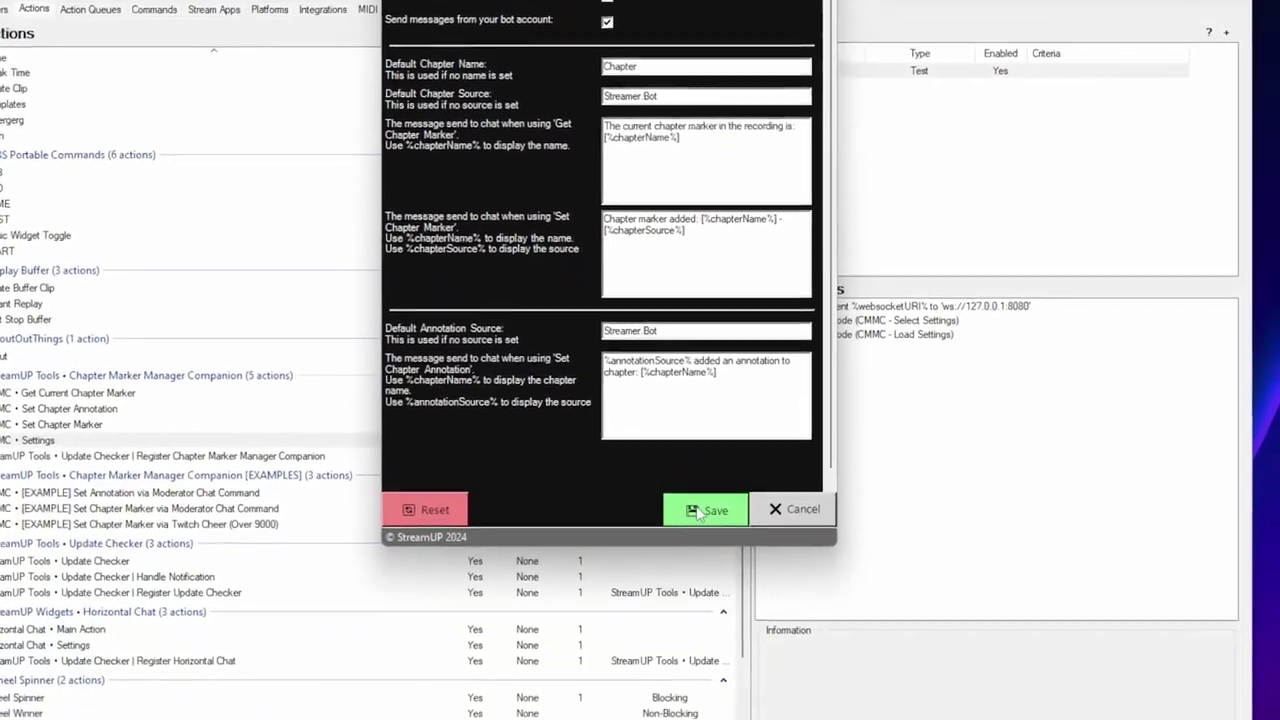
click(697, 511)
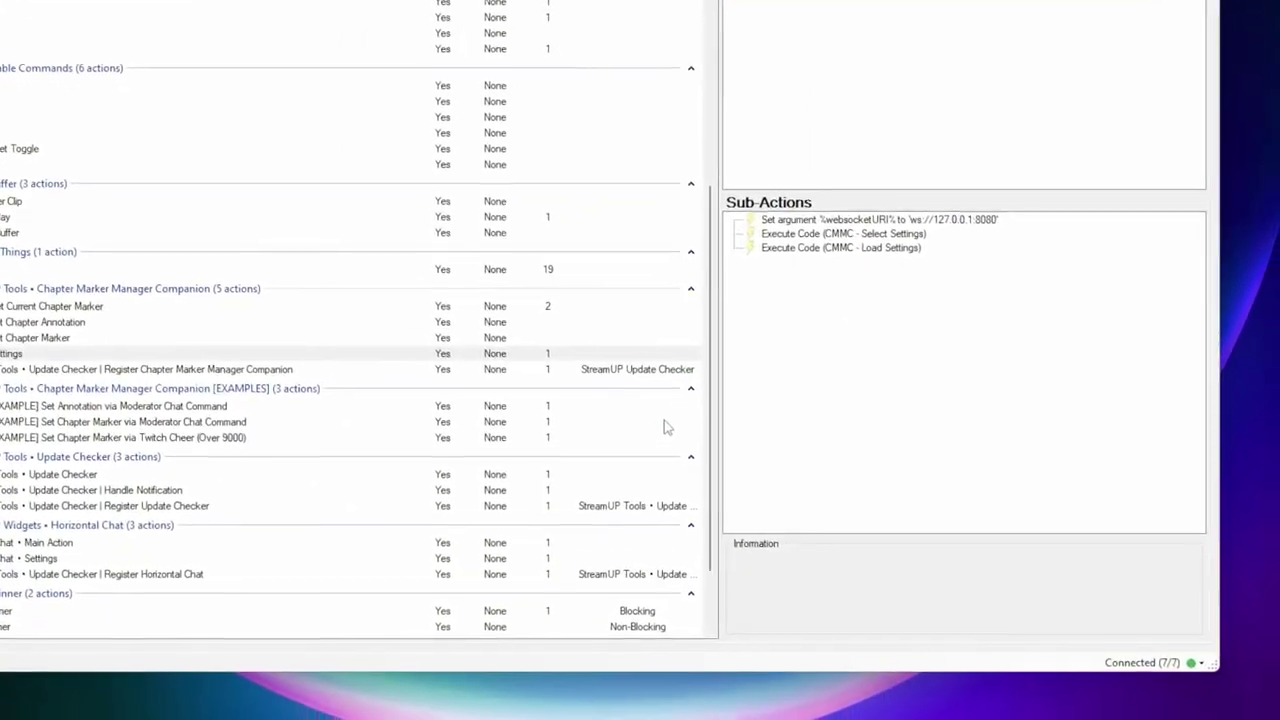
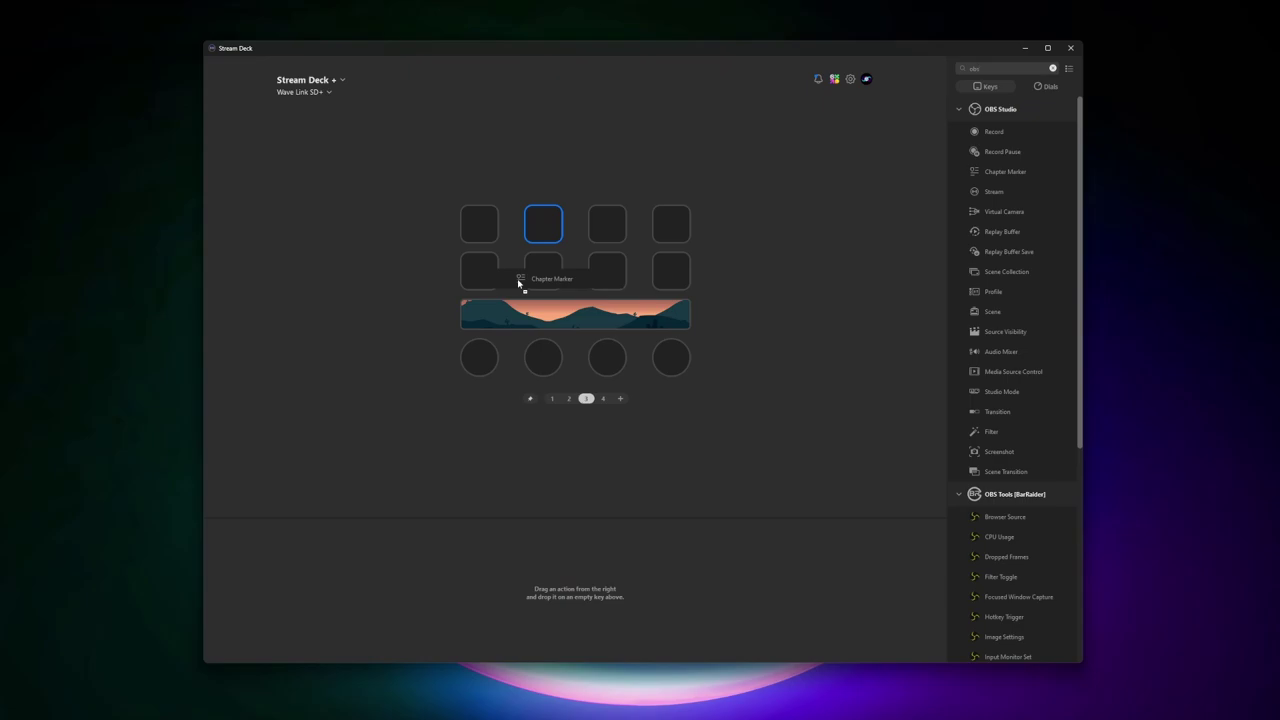
Step: In Stream Deck, try the OBS Studio Chapter Marker action on the first key of the top row and delete it again
drag(518, 283, 481, 236)
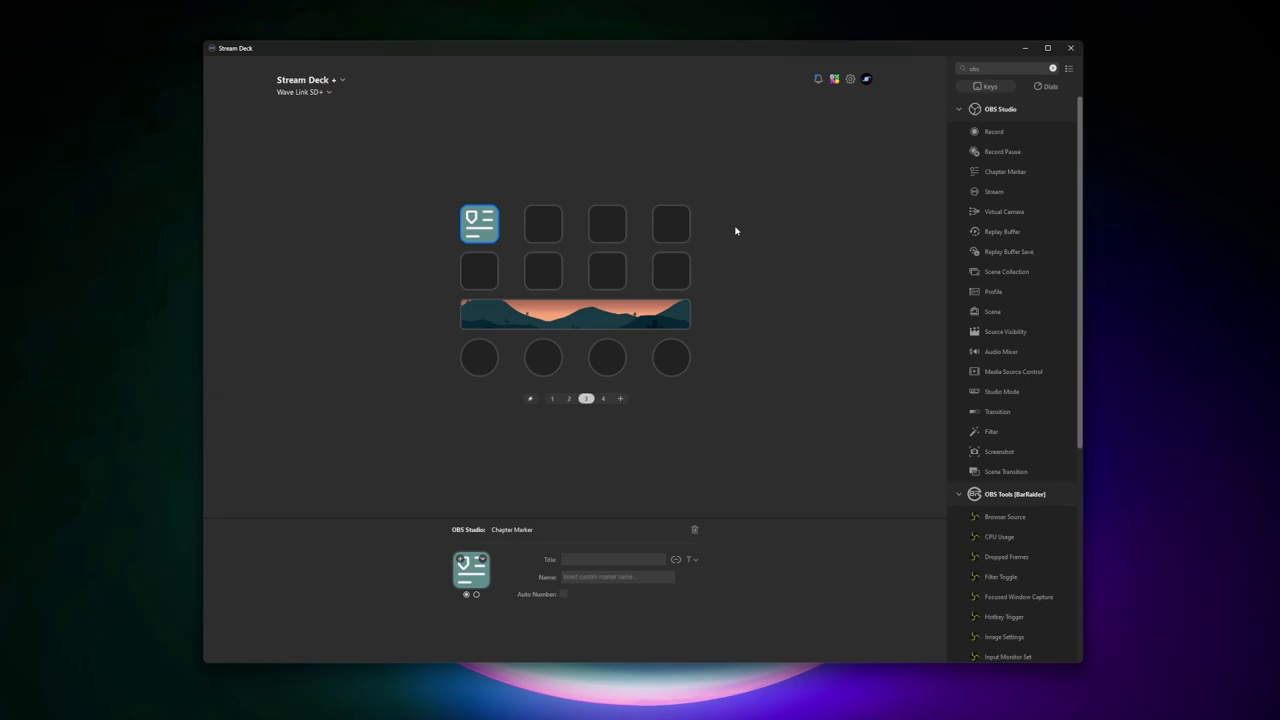
click(958, 494)
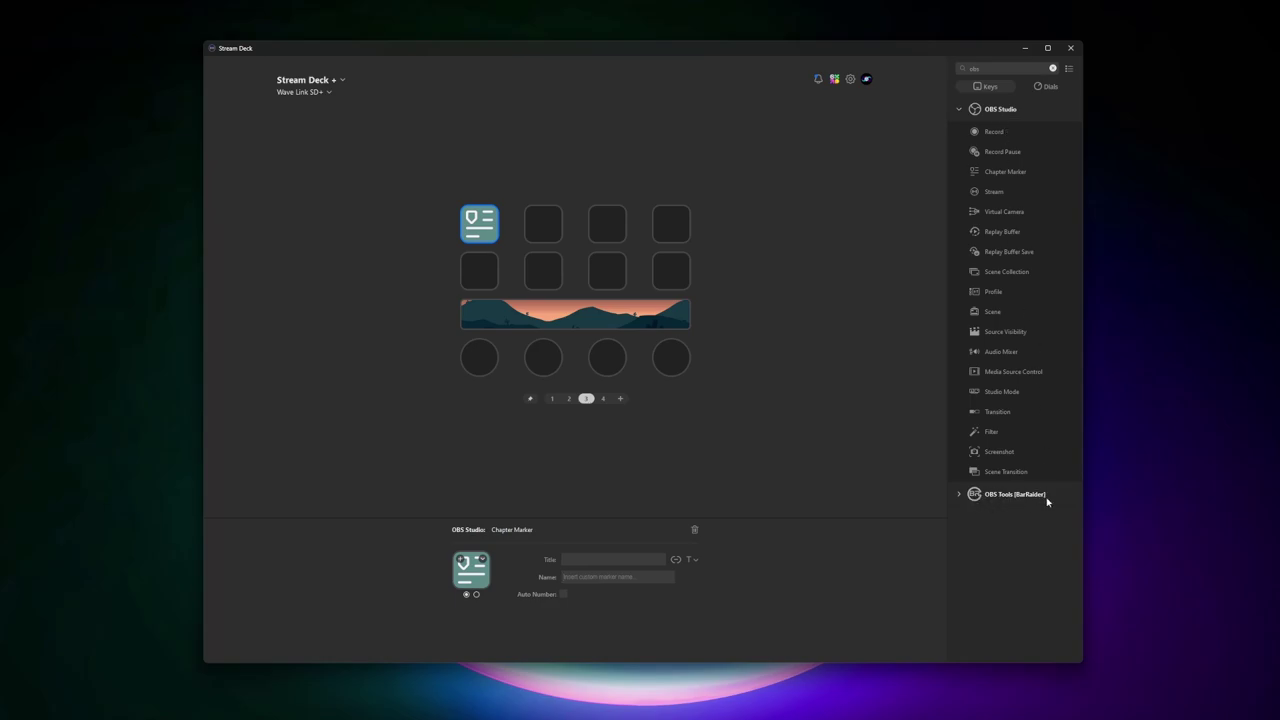
right_click(491, 231)
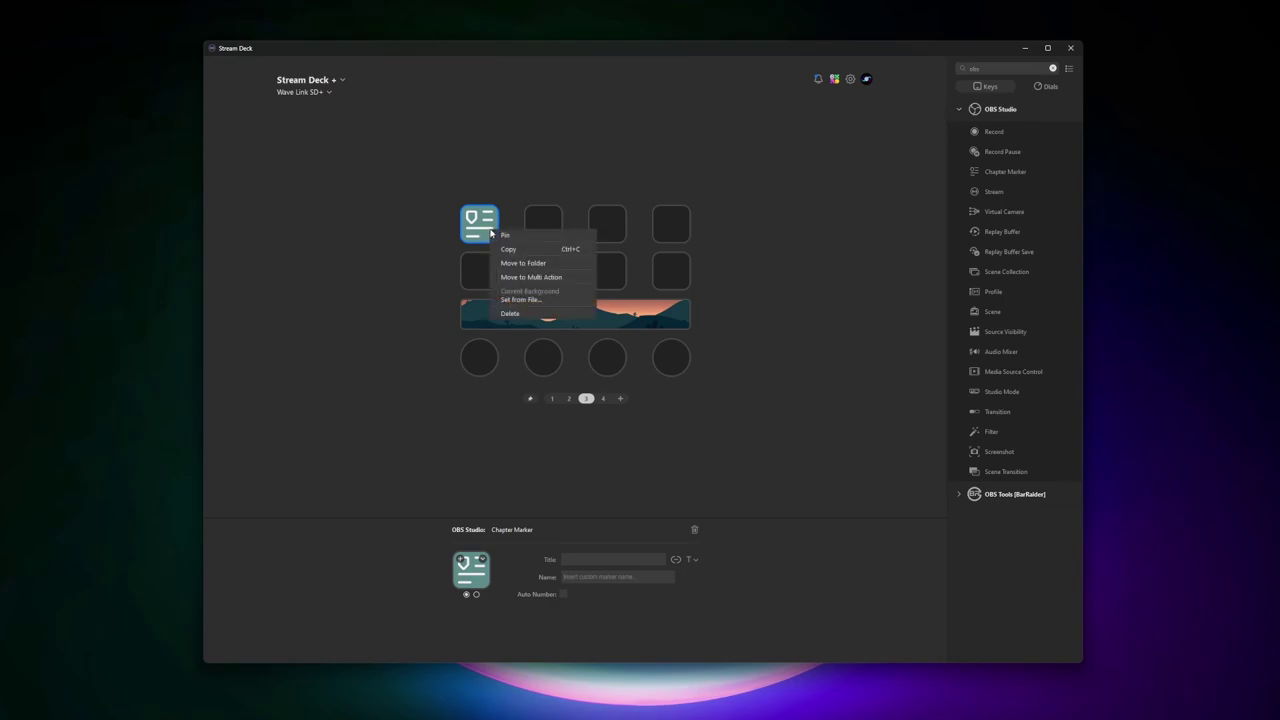
click(530, 313)
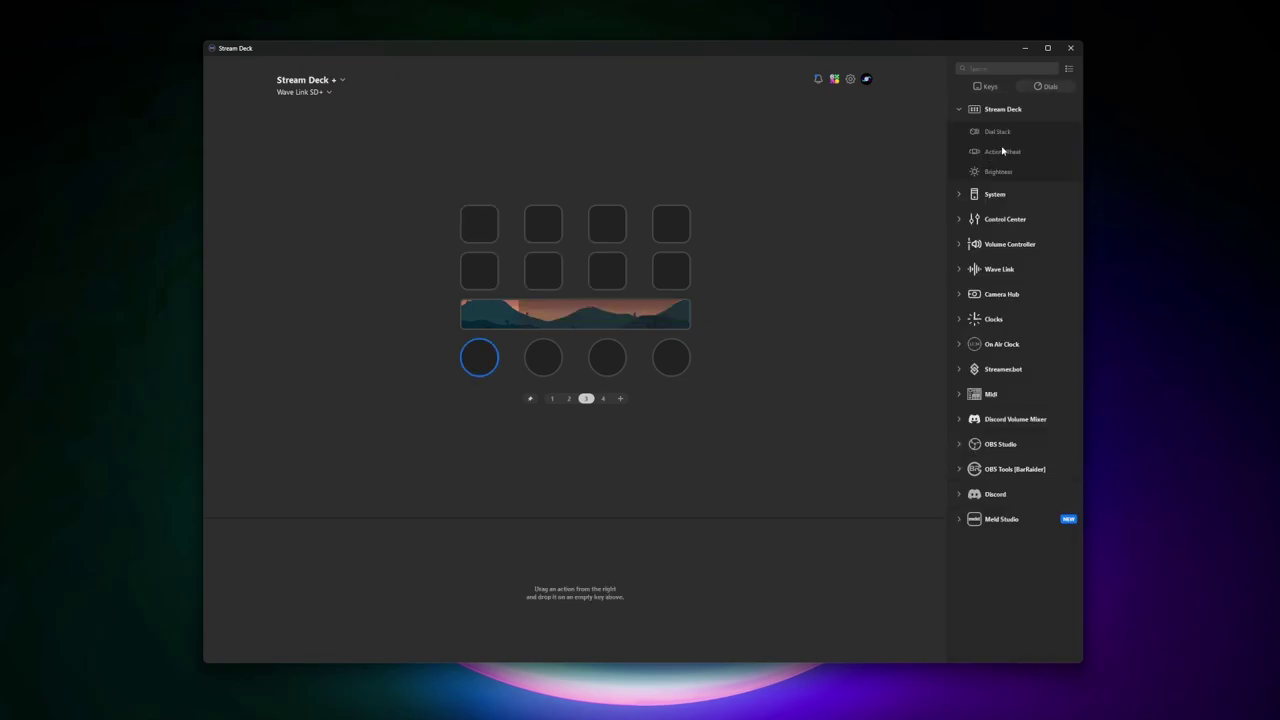
Step: Assign an Action Wheel to the first dial and add the Brightness and Sleep actions to it
drag(1003, 150, 487, 362)
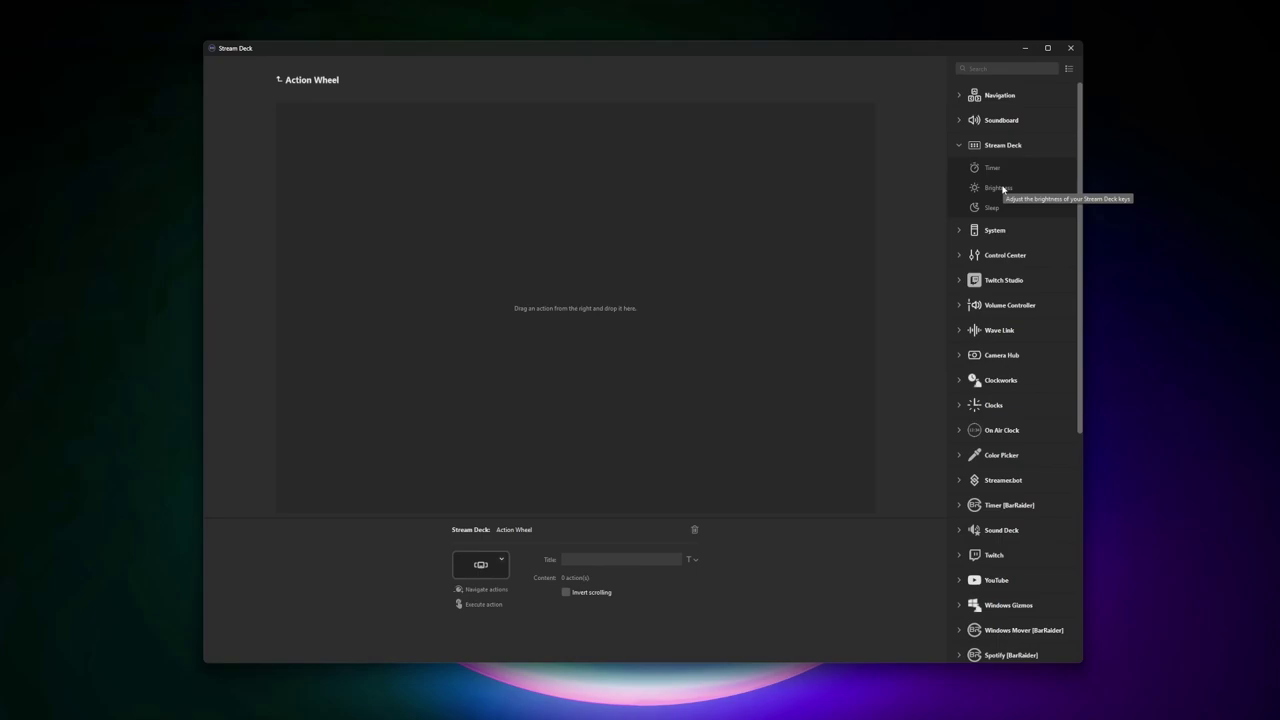
drag(1003, 189, 559, 211)
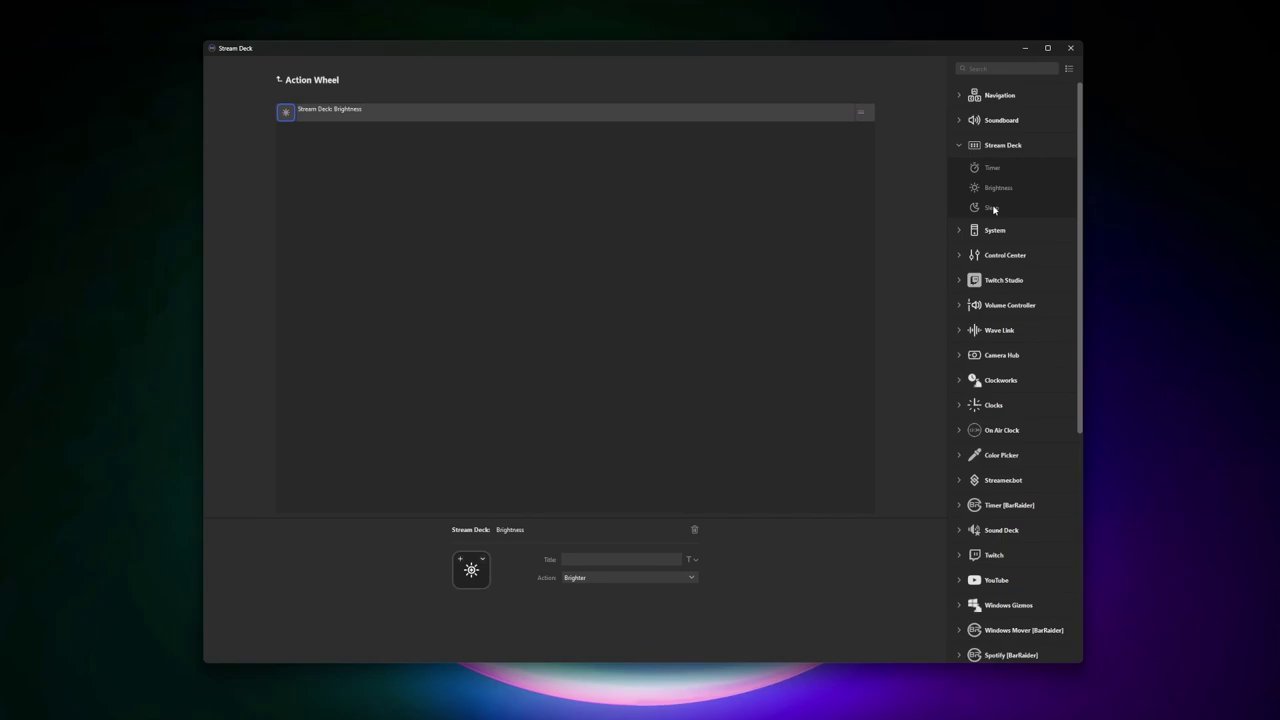
drag(993, 208, 440, 189)
Step: Set the wheel's Sleep action to target the Stream Deck device and return to the main device layout
click(643, 577)
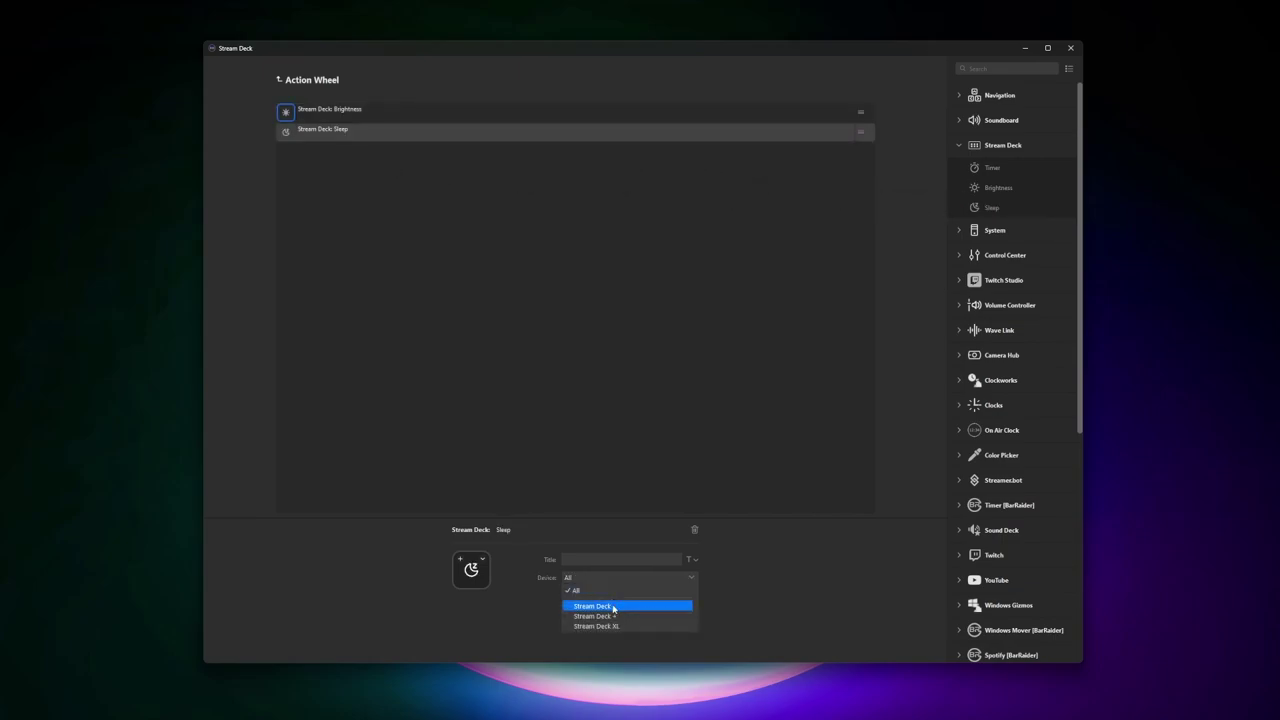
click(614, 607)
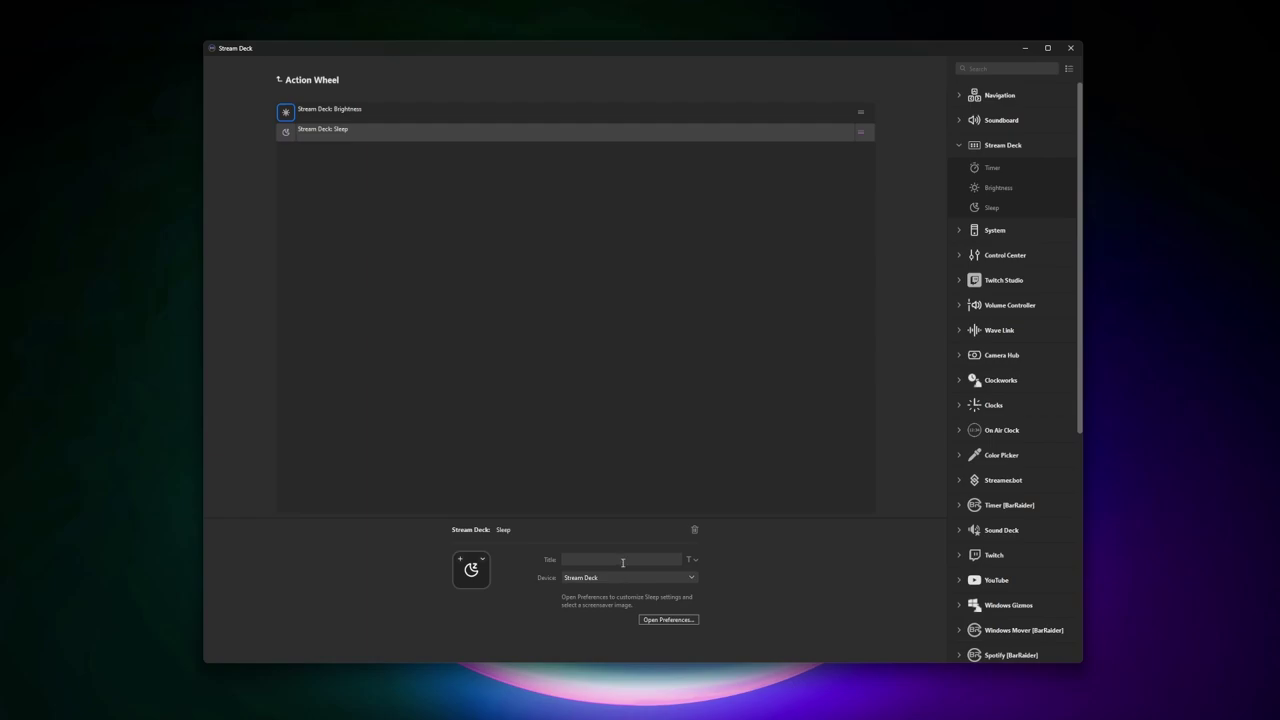
click(564, 341)
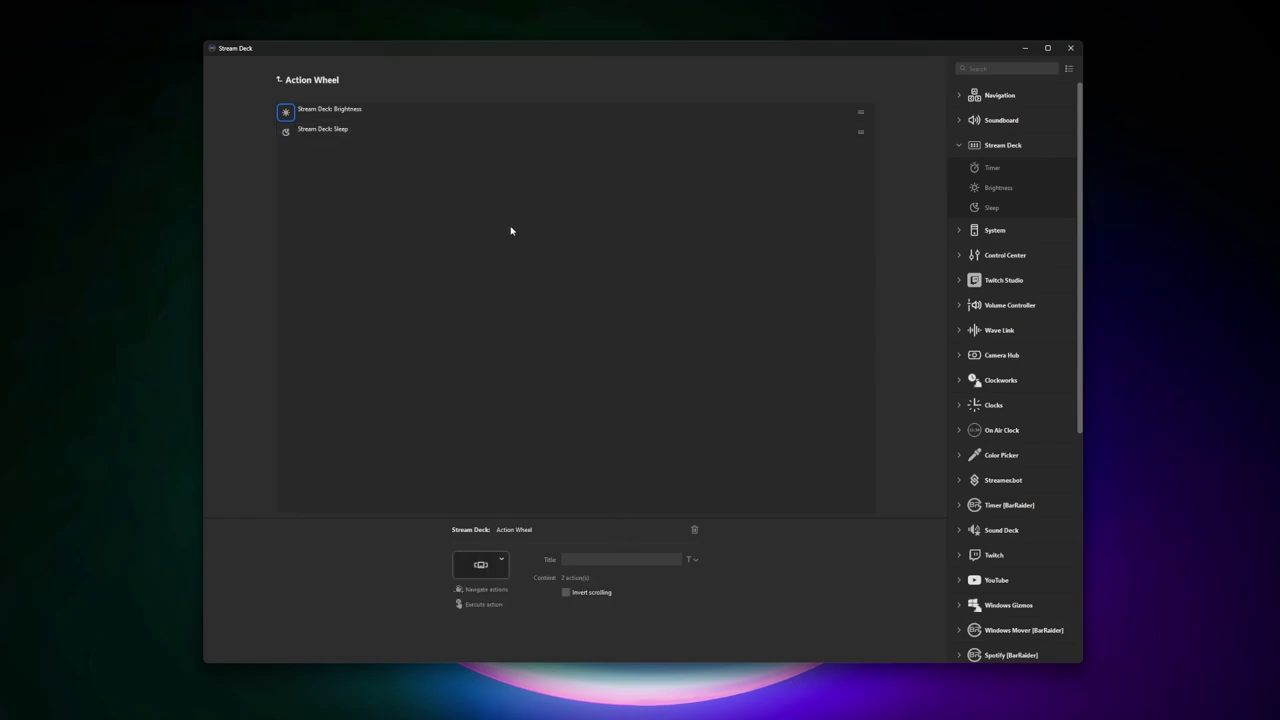
click(280, 80)
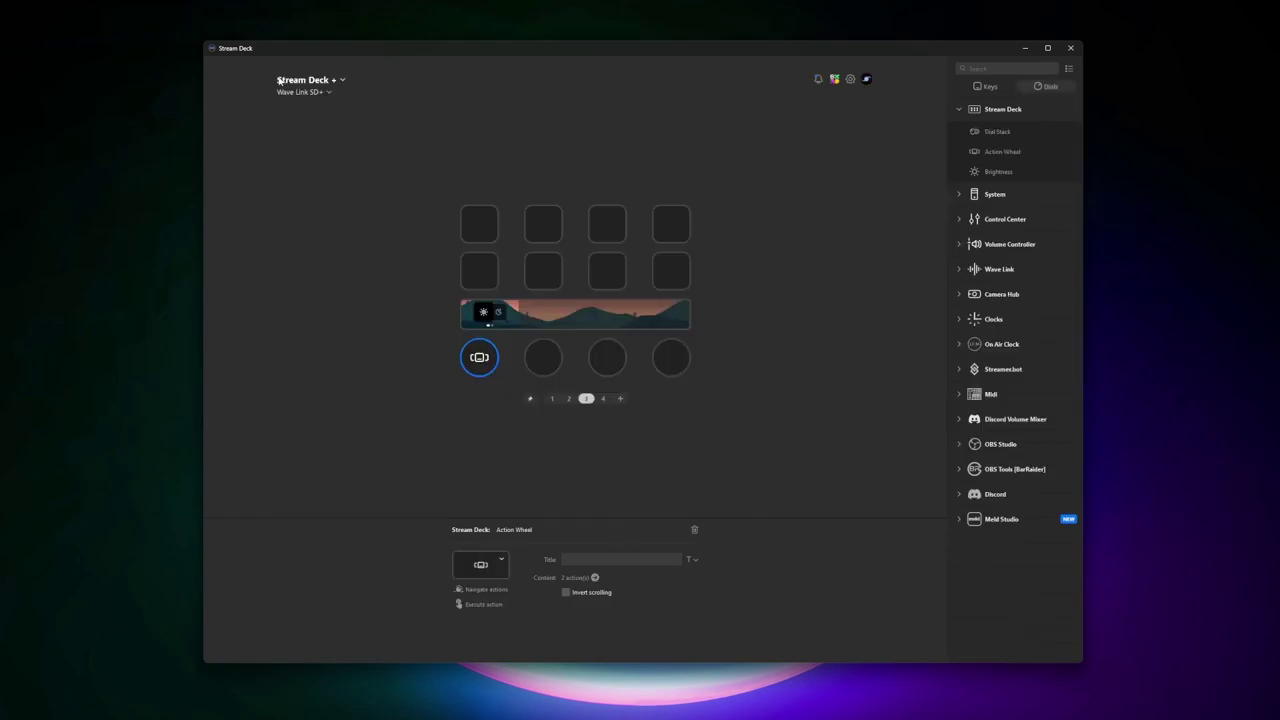
Step: Reopen the first dial's Action Wheel and look through the YouTube actions available for it
click(544, 274)
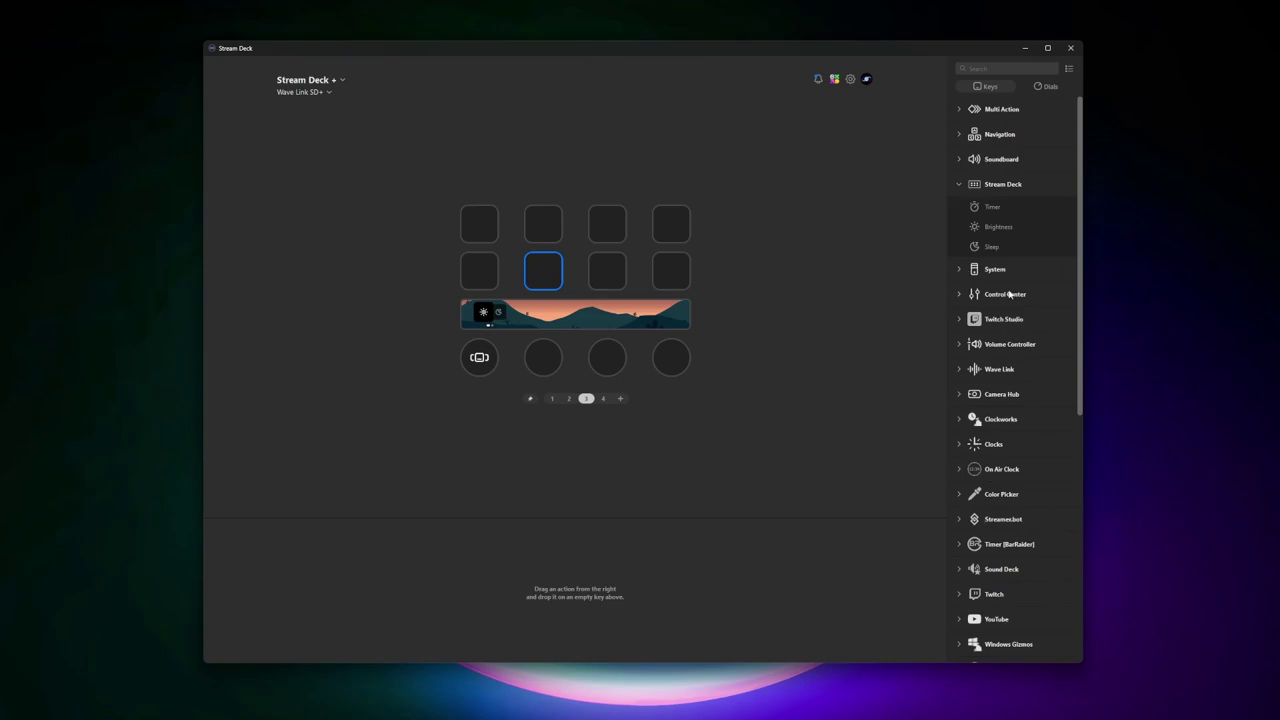
double_click(478, 364)
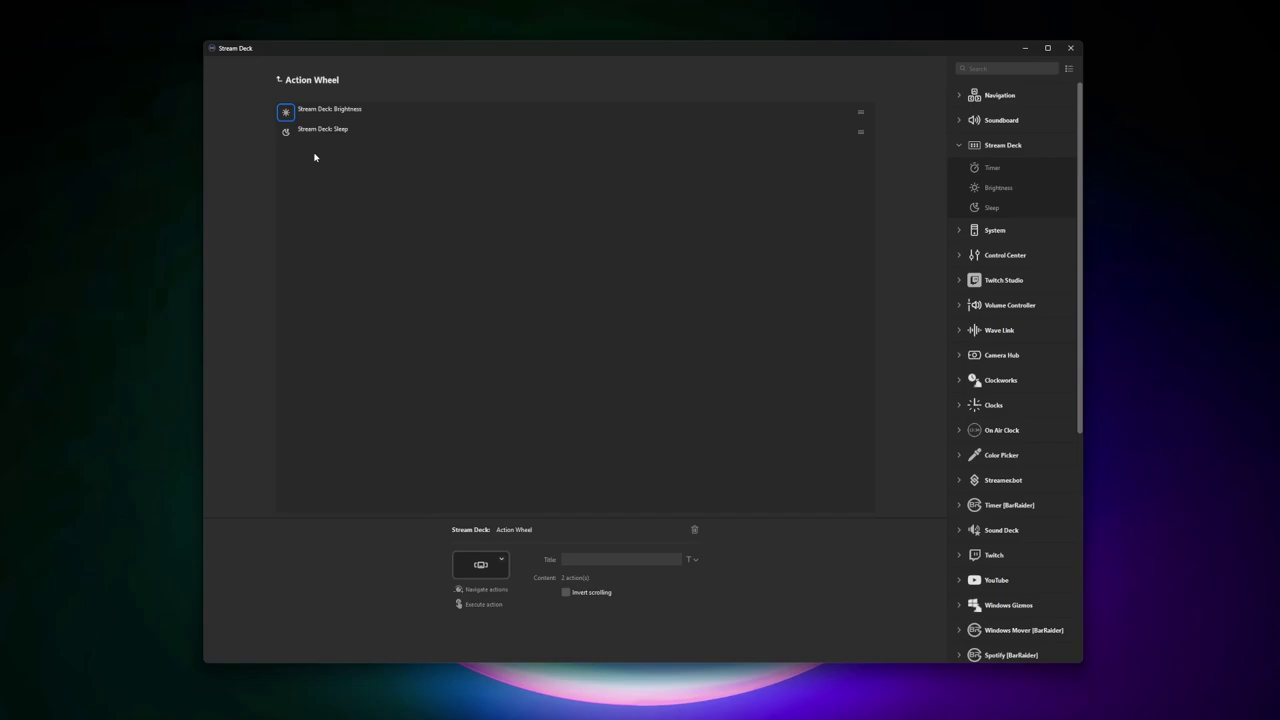
click(959, 583)
scroll(994, 510, down, 3)
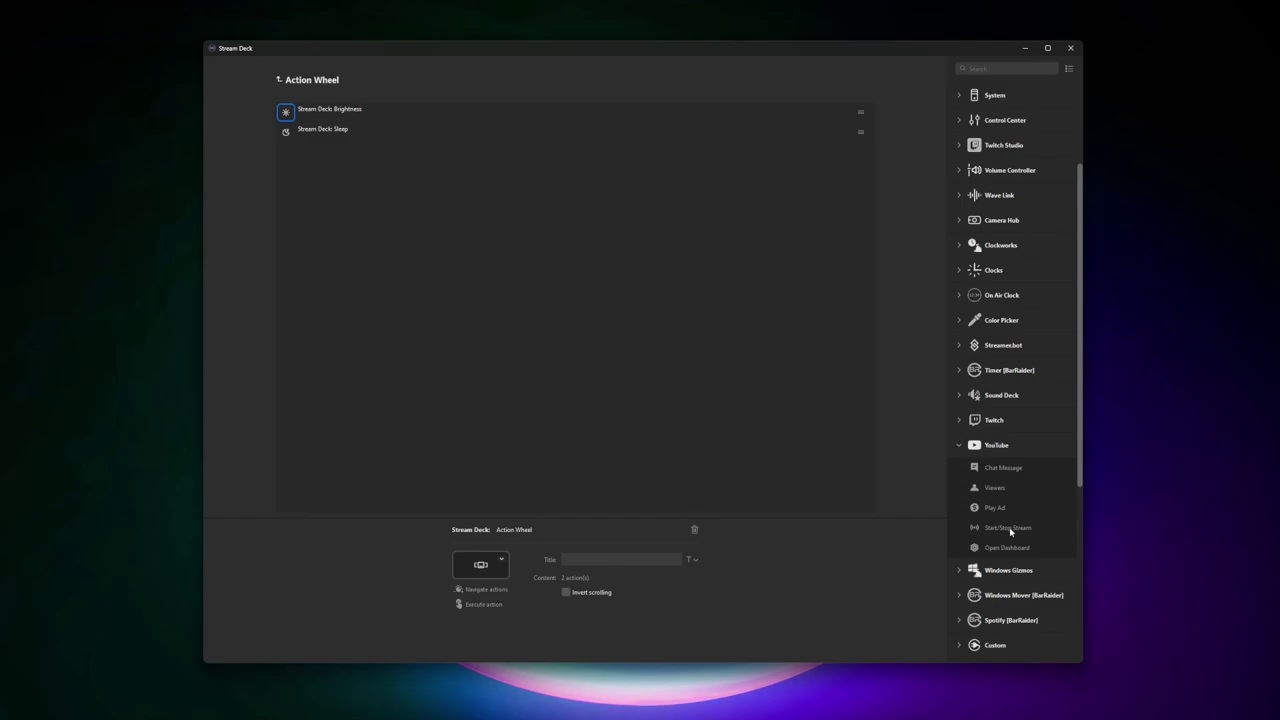
drag(1009, 532, 993, 484)
click(960, 446)
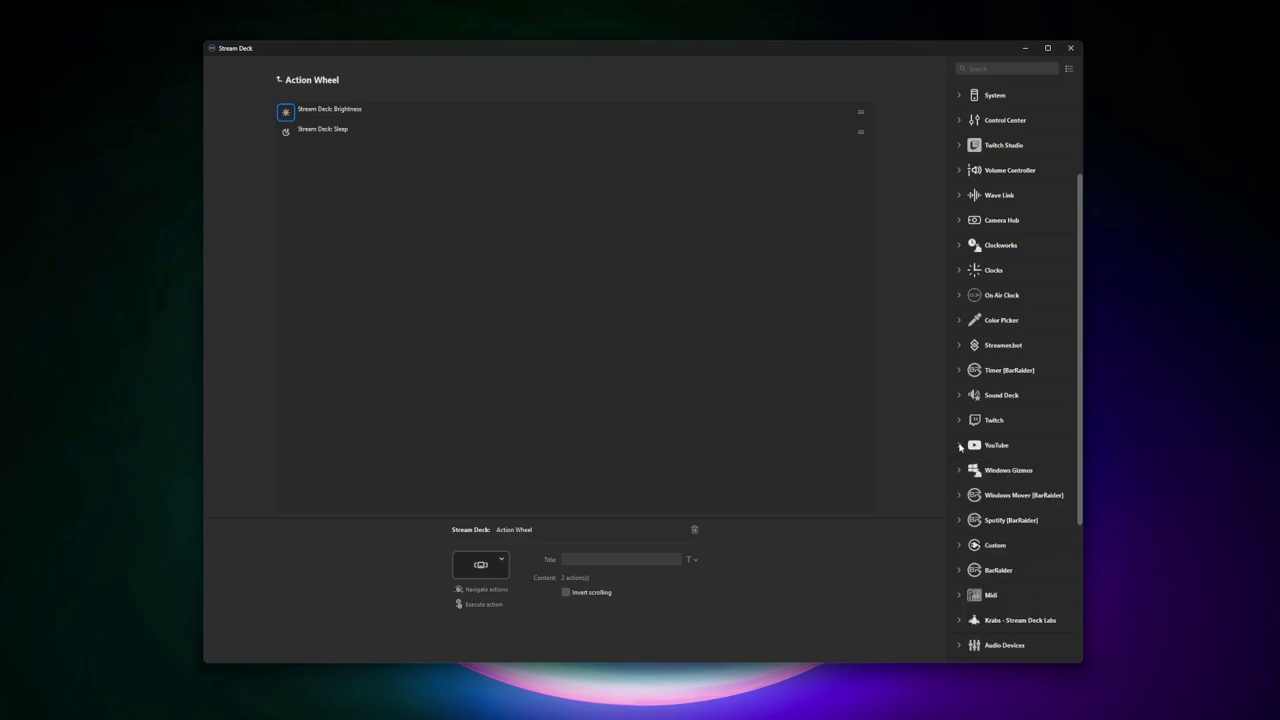
scroll(960, 448, up, 3)
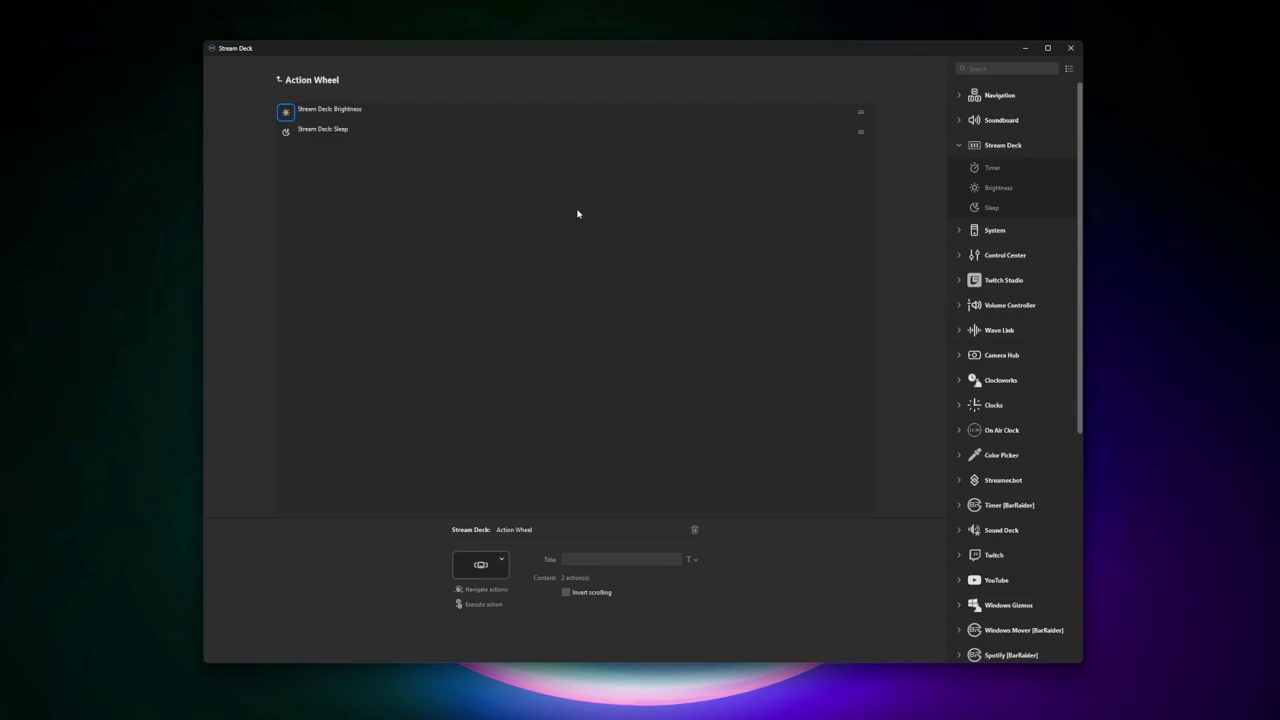
Step: Add the System Open action to the Action Wheel and return to the device layout
click(960, 230)
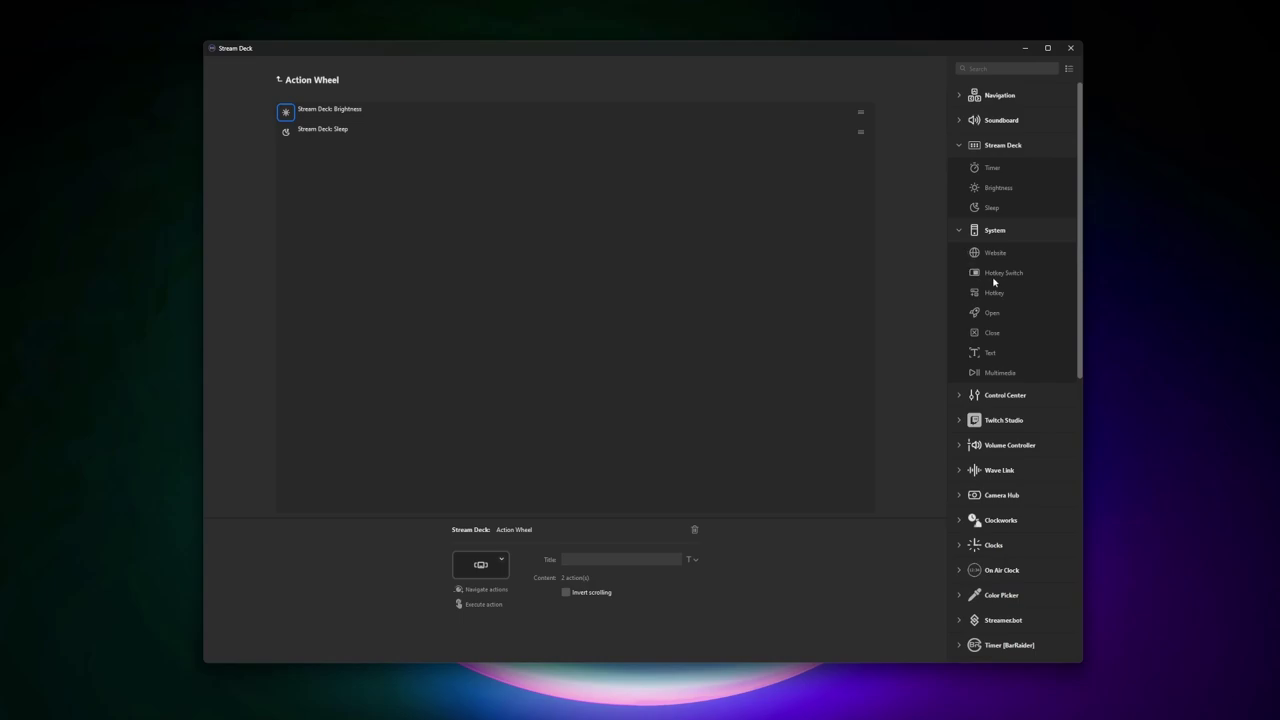
drag(991, 316, 495, 330)
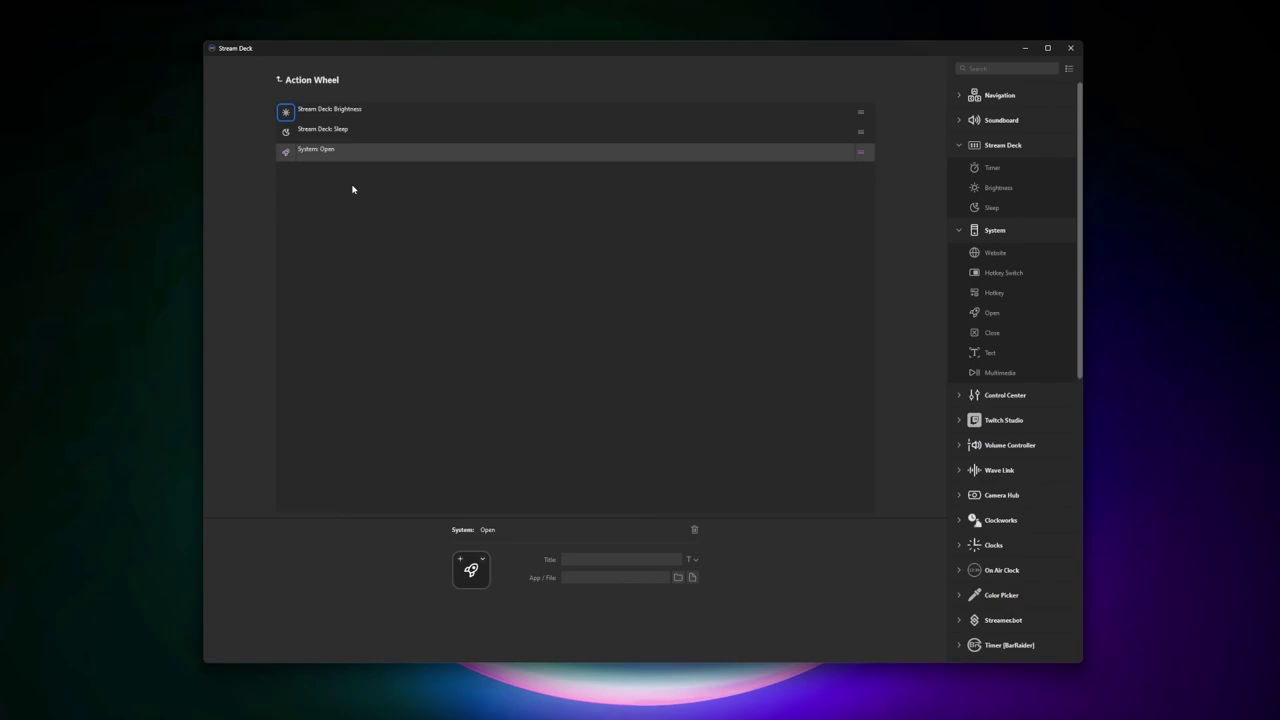
click(279, 79)
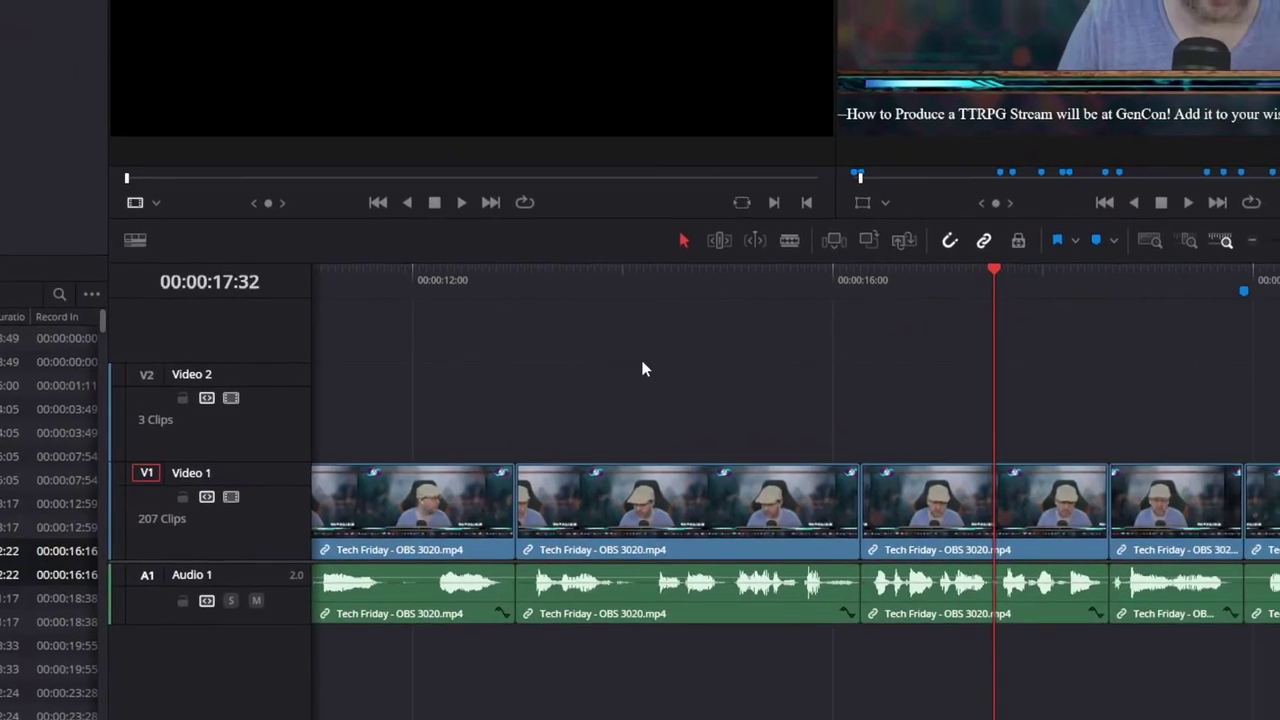
Step: Switch to DaVinci Resolve, open the Edit Index, and filter it to show all markers
mouse_move(955, 310)
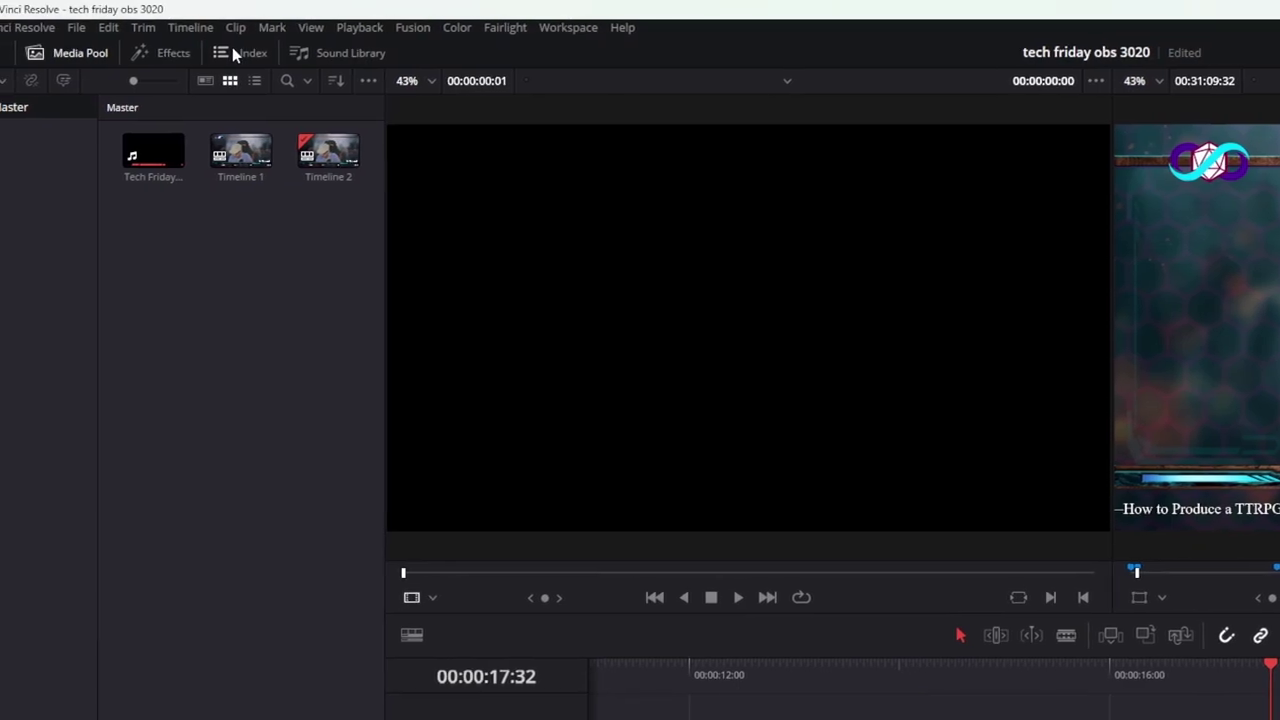
click(226, 52)
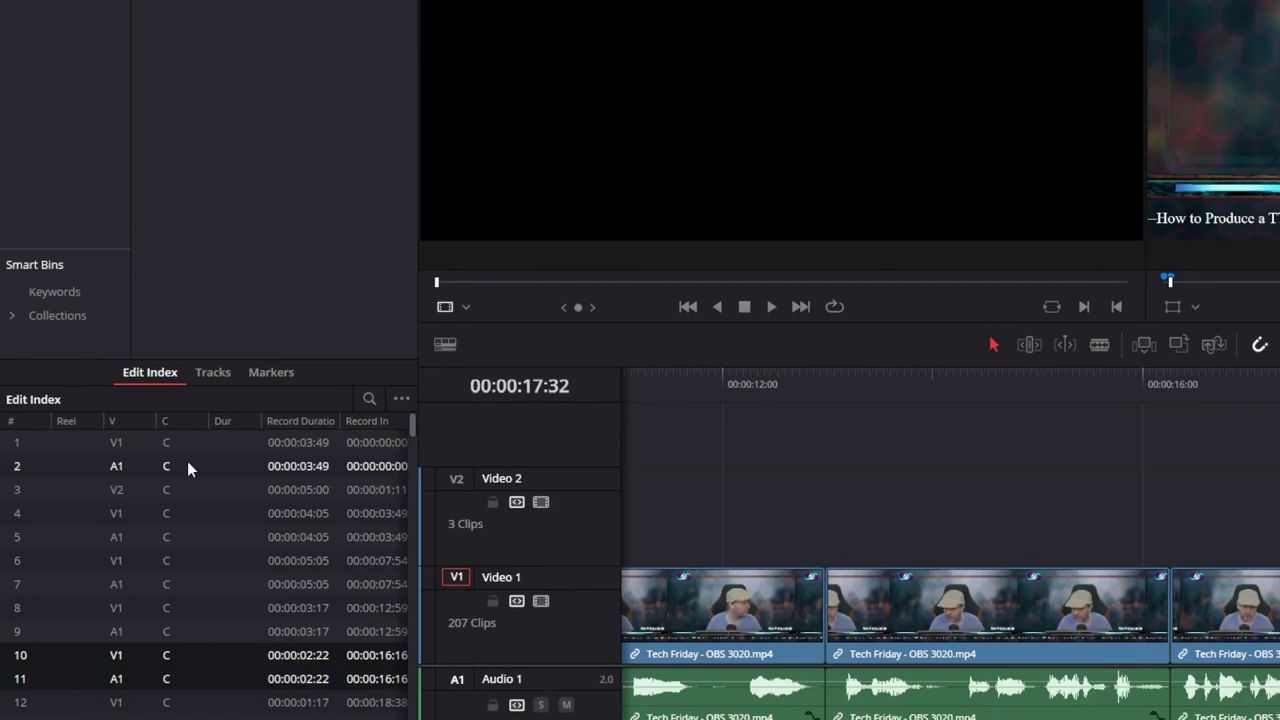
click(401, 398)
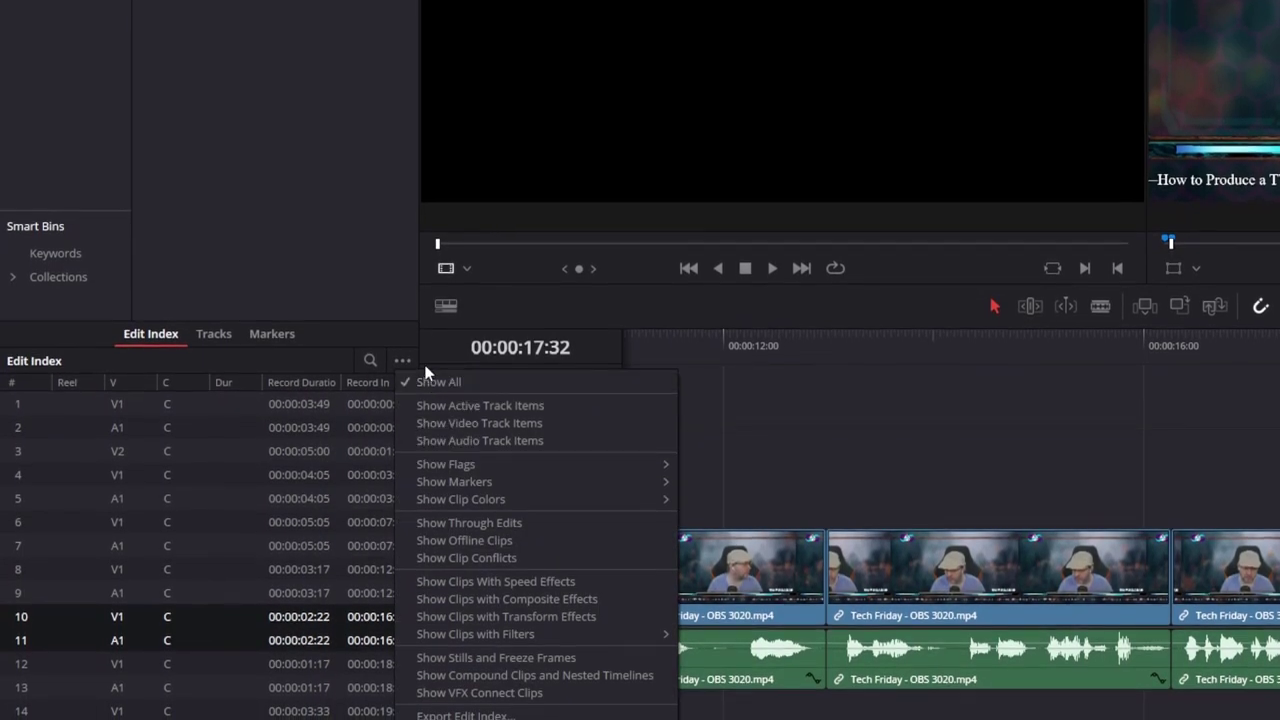
mouse_move(488, 487)
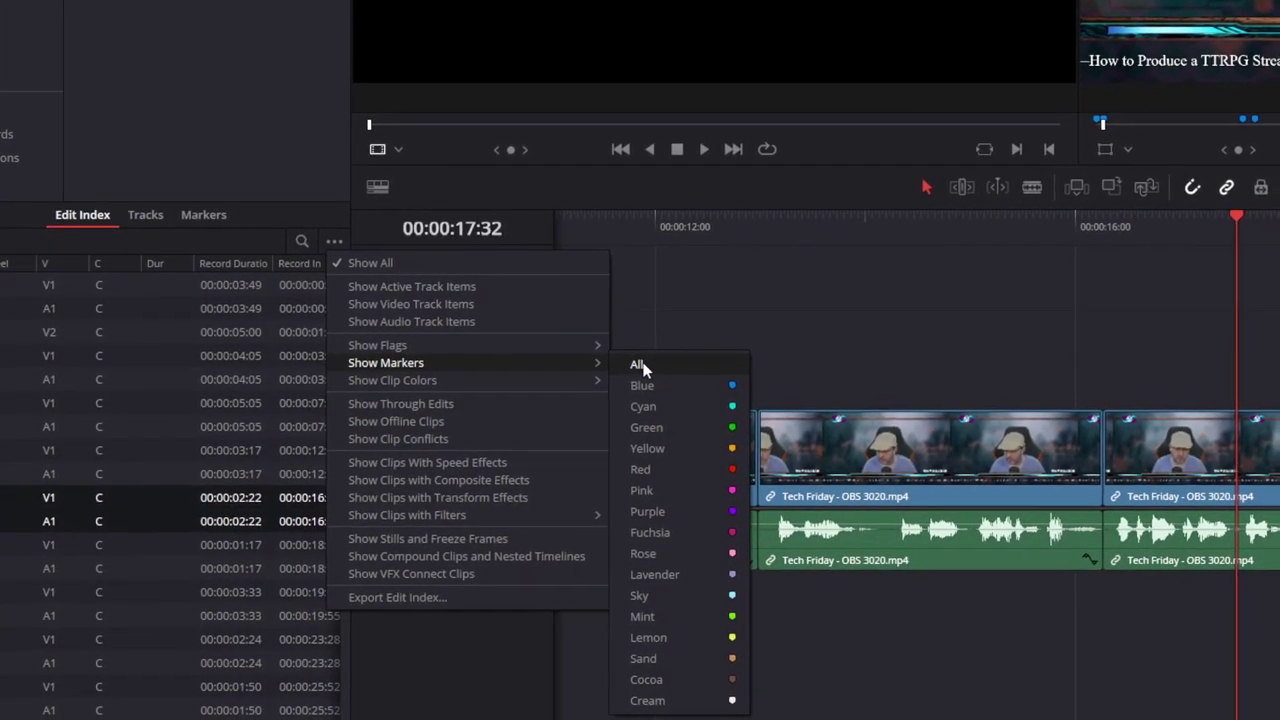
click(640, 366)
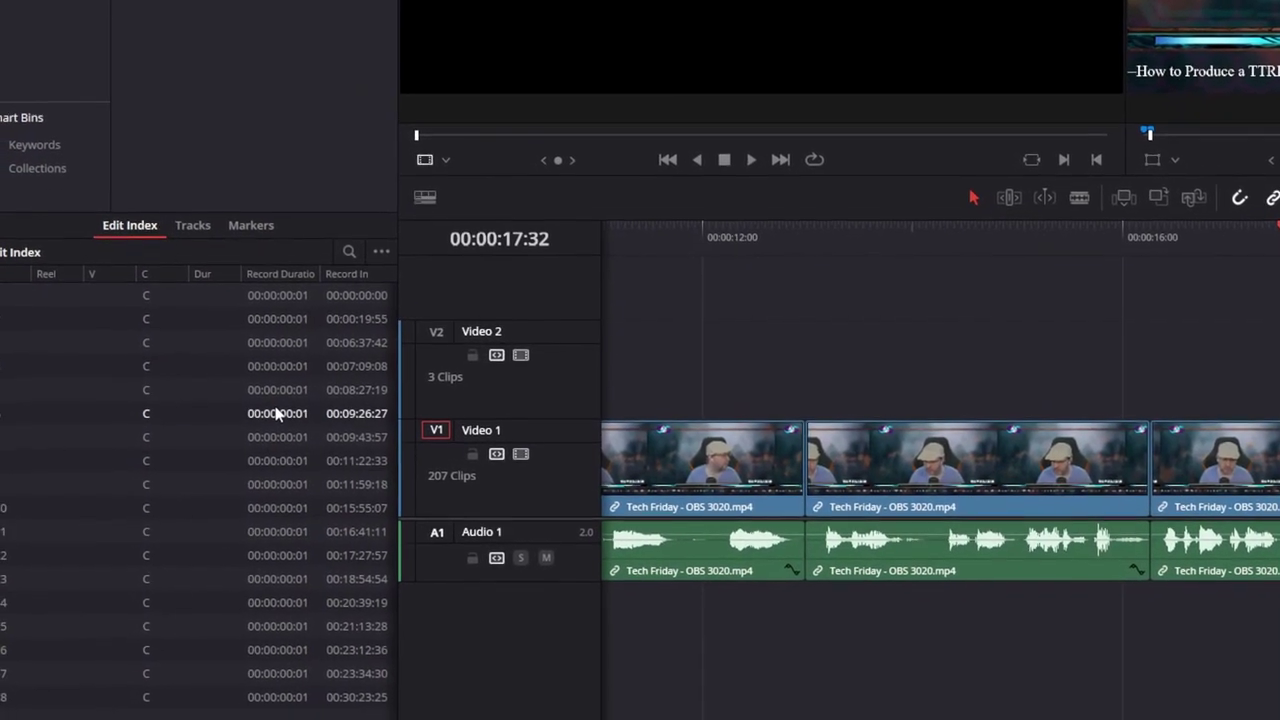
Step: Open the Edit Index export, review the file name and the CSV and tab-delimited file types, and cancel without saving
click(375, 266)
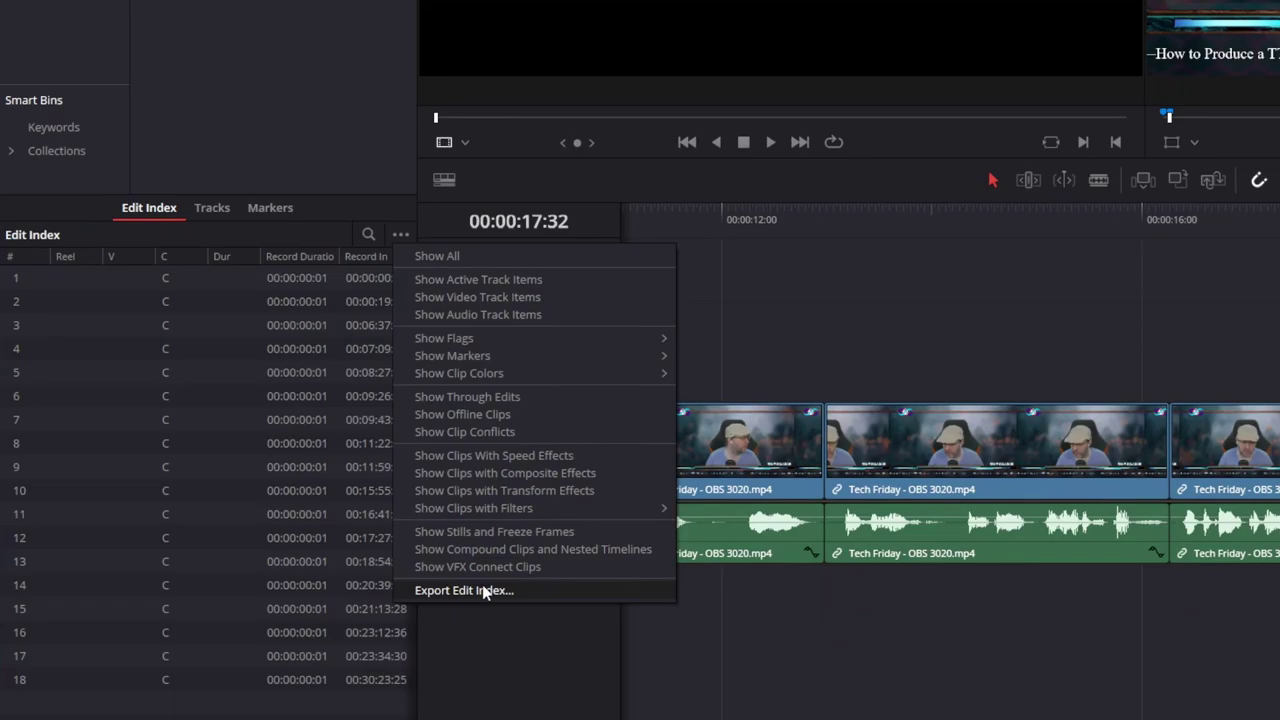
click(483, 590)
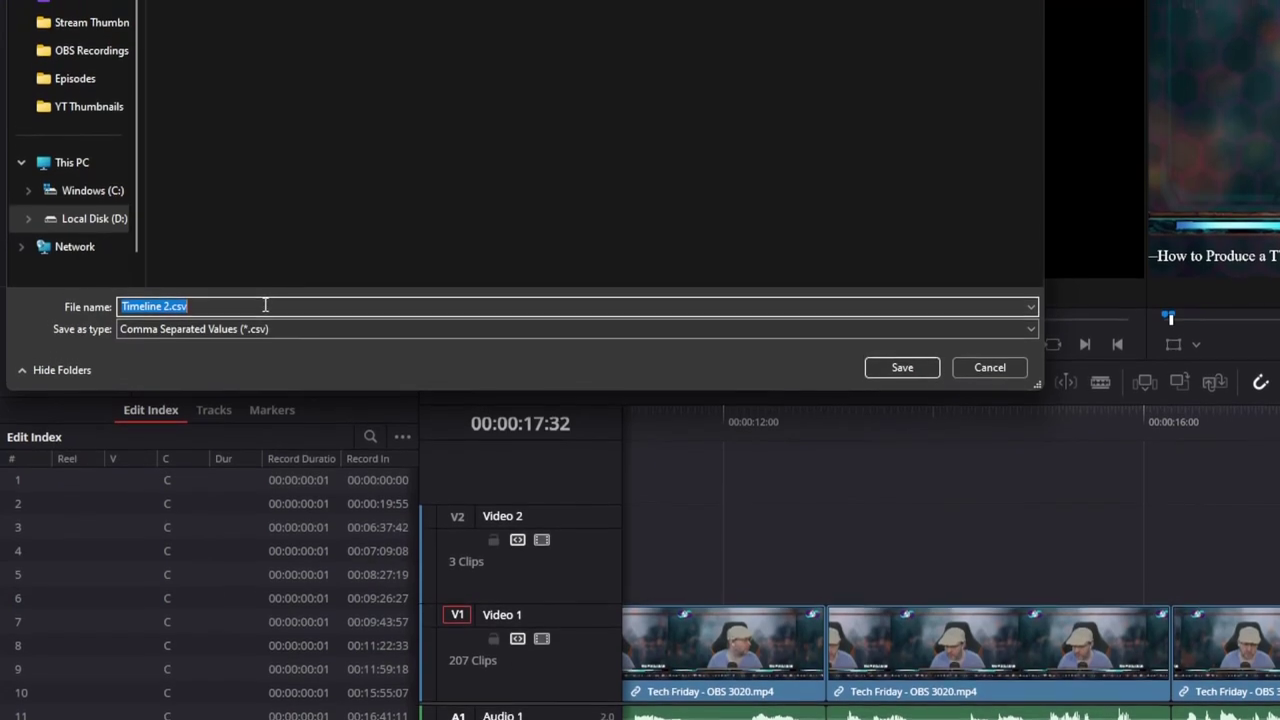
click(313, 312)
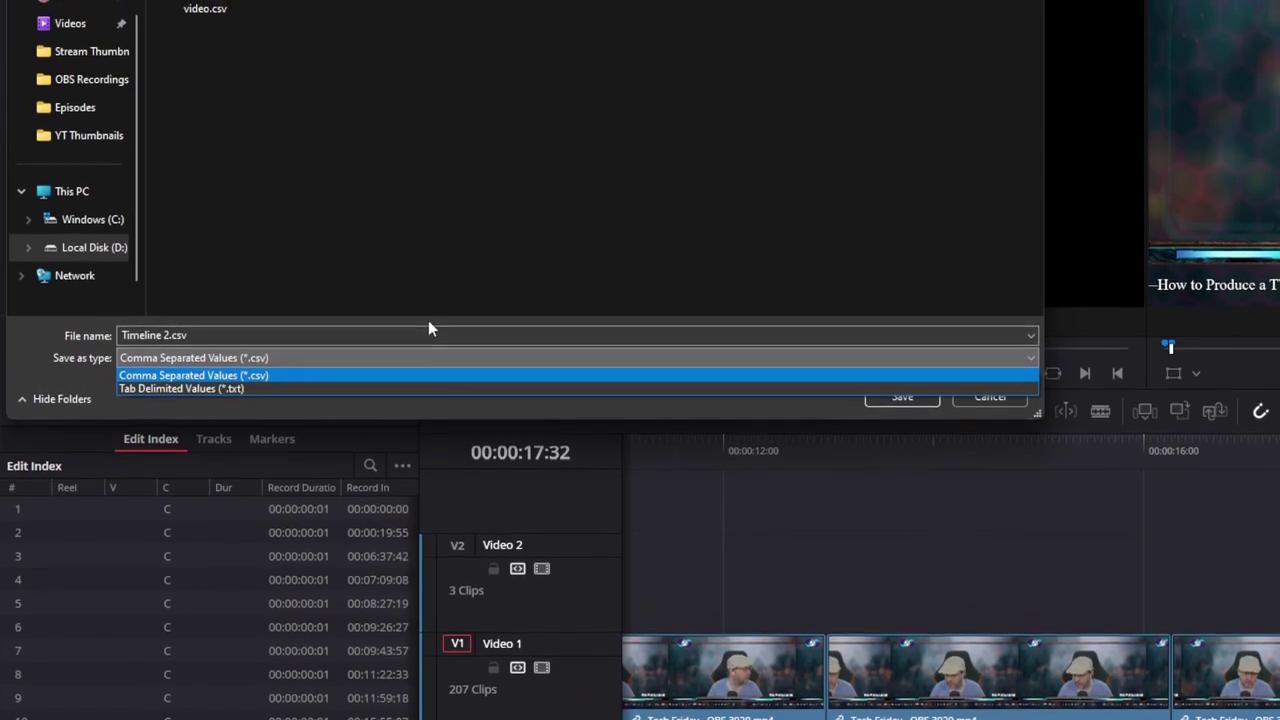
click(411, 337)
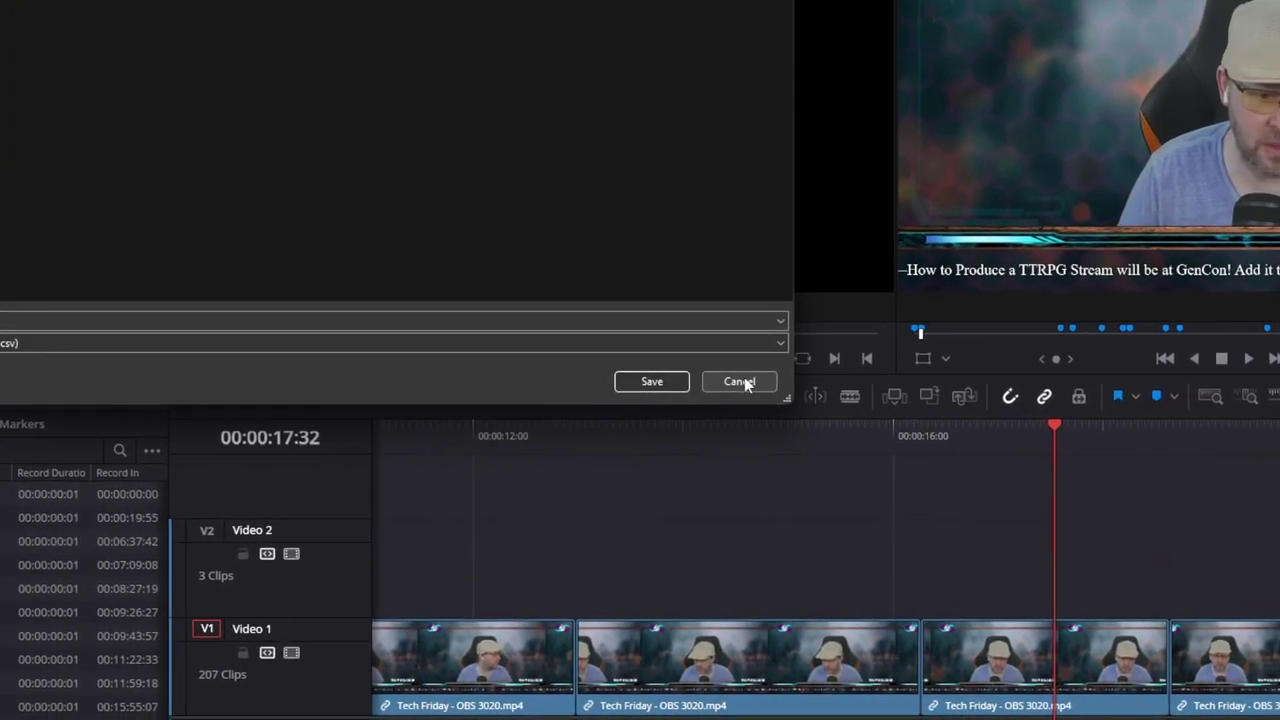
click(958, 428)
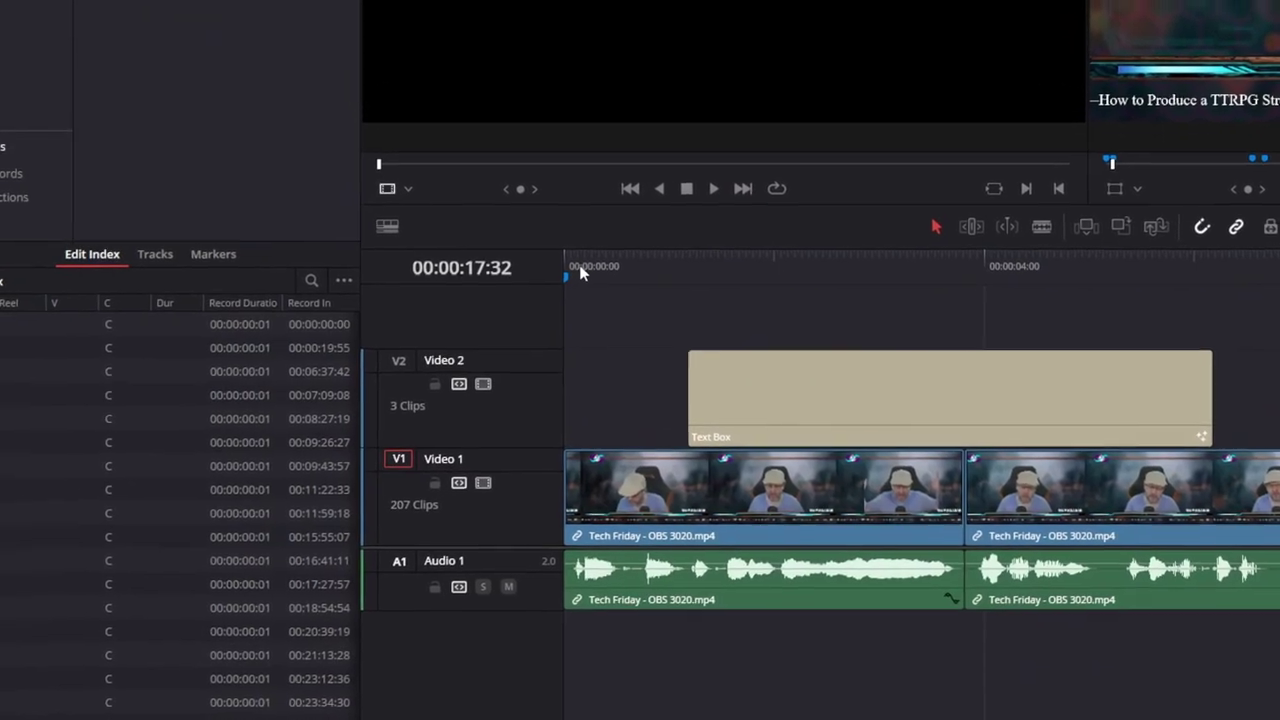
Step: Move the playhead to the timeline's first marker and open the user Editing preferences to check the new-timeline start timecode
click(580, 270)
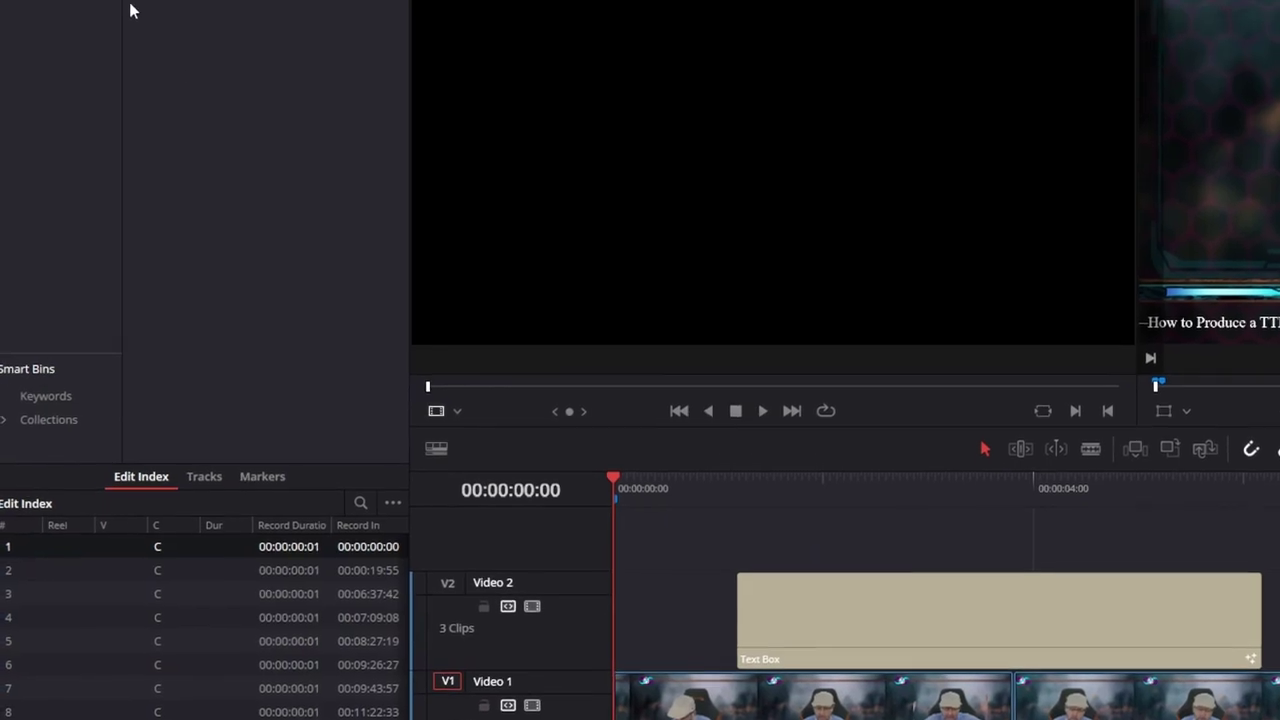
click(105, 0)
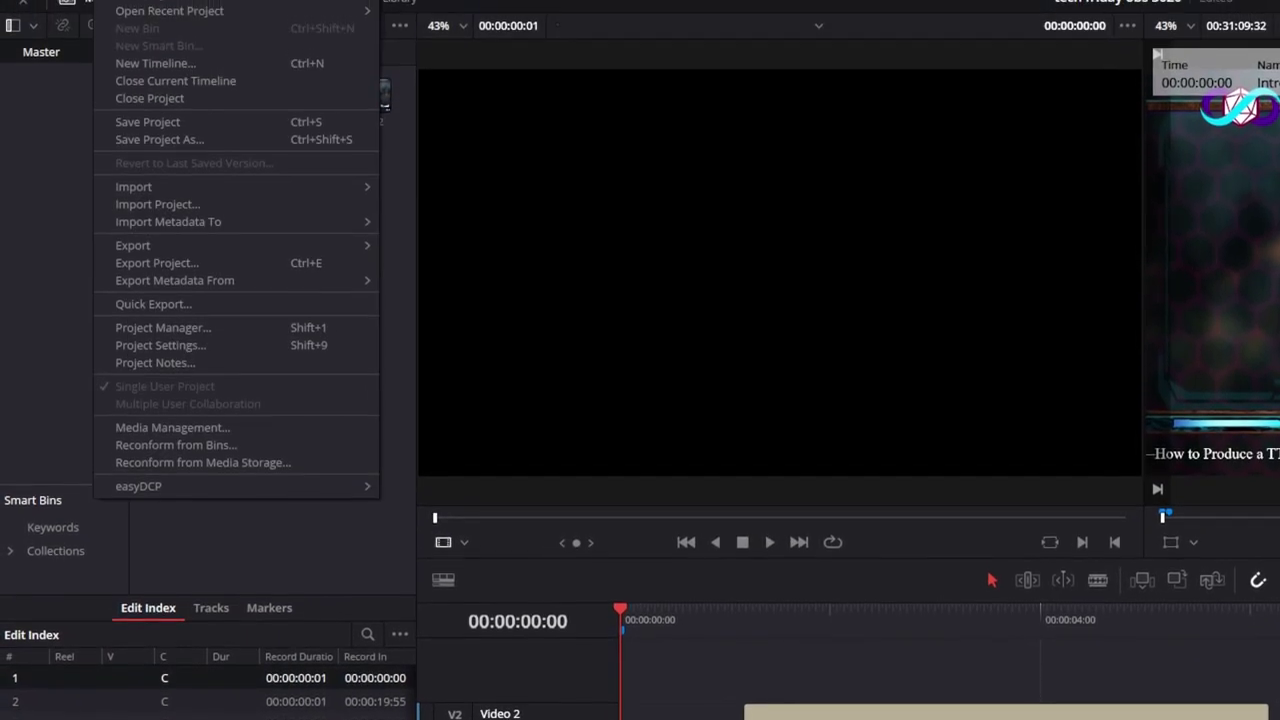
mouse_move(47, 22)
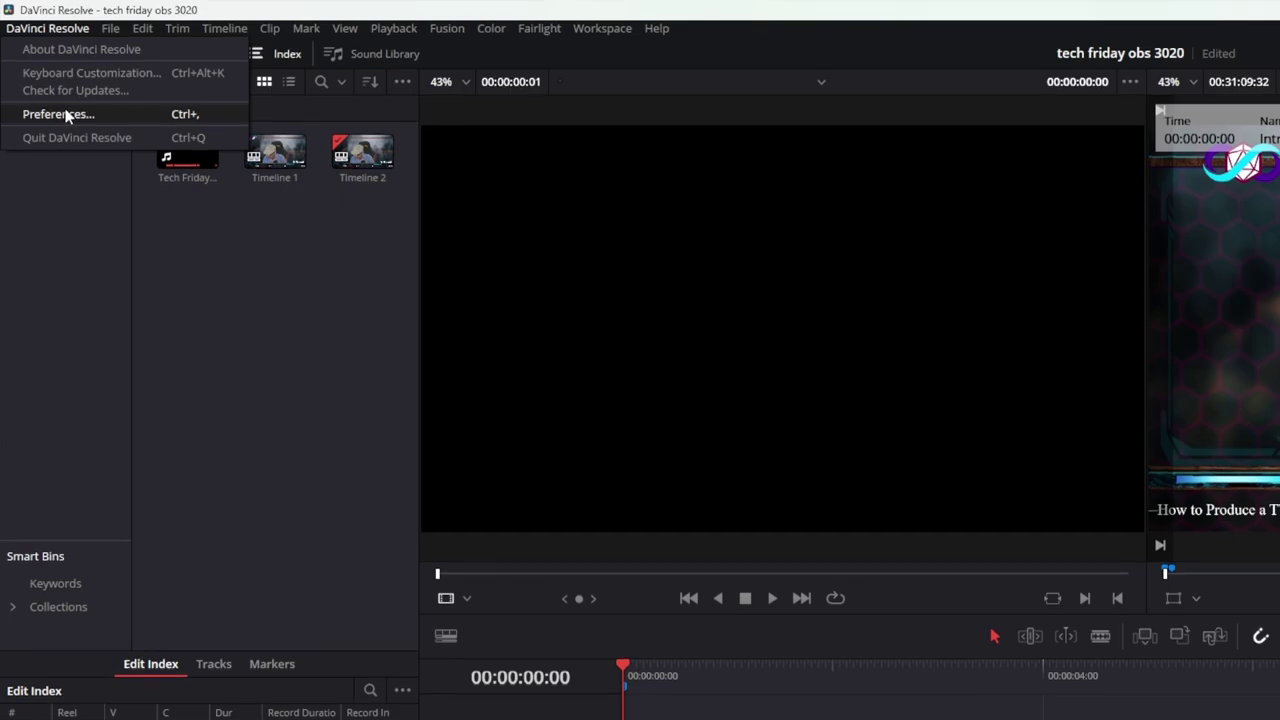
click(65, 116)
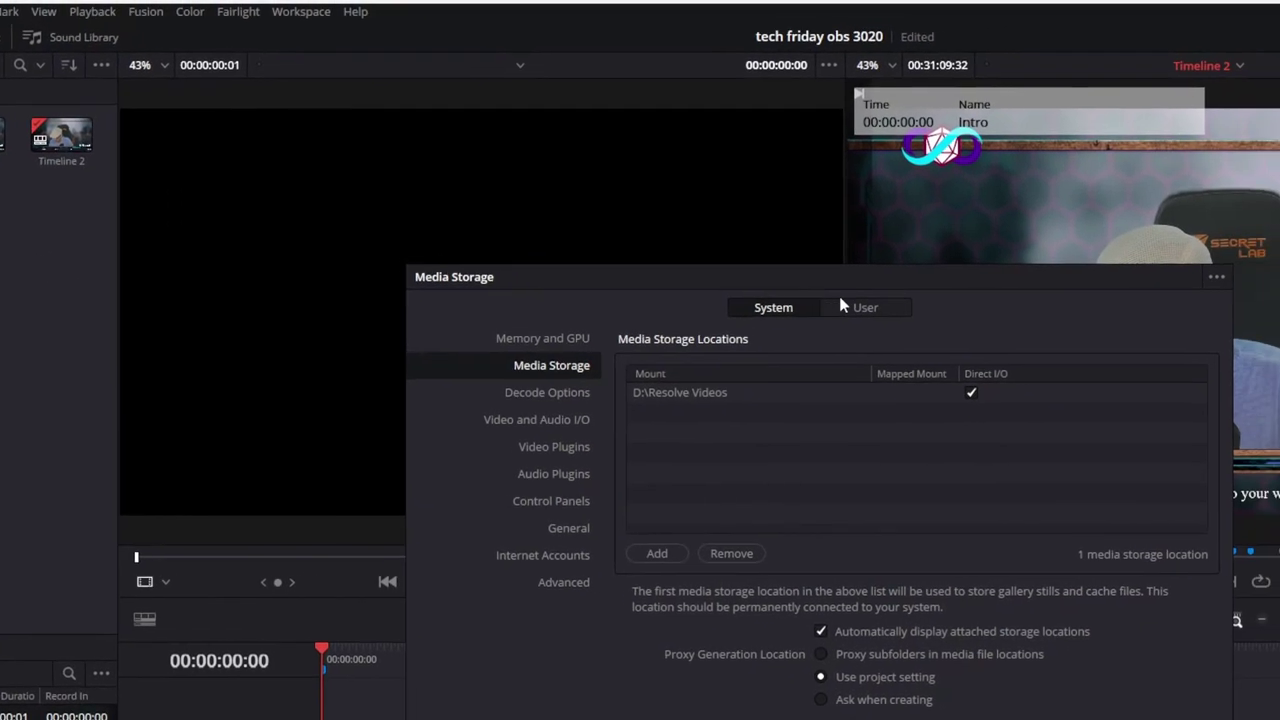
click(850, 307)
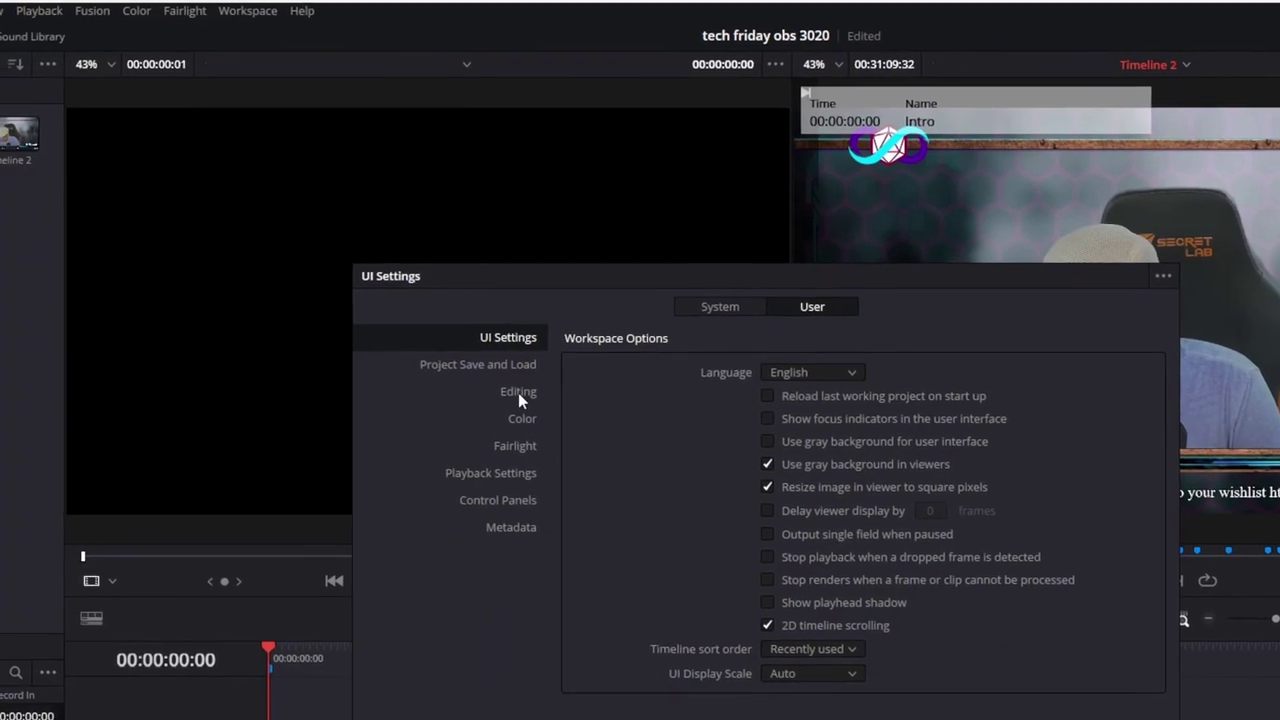
click(518, 392)
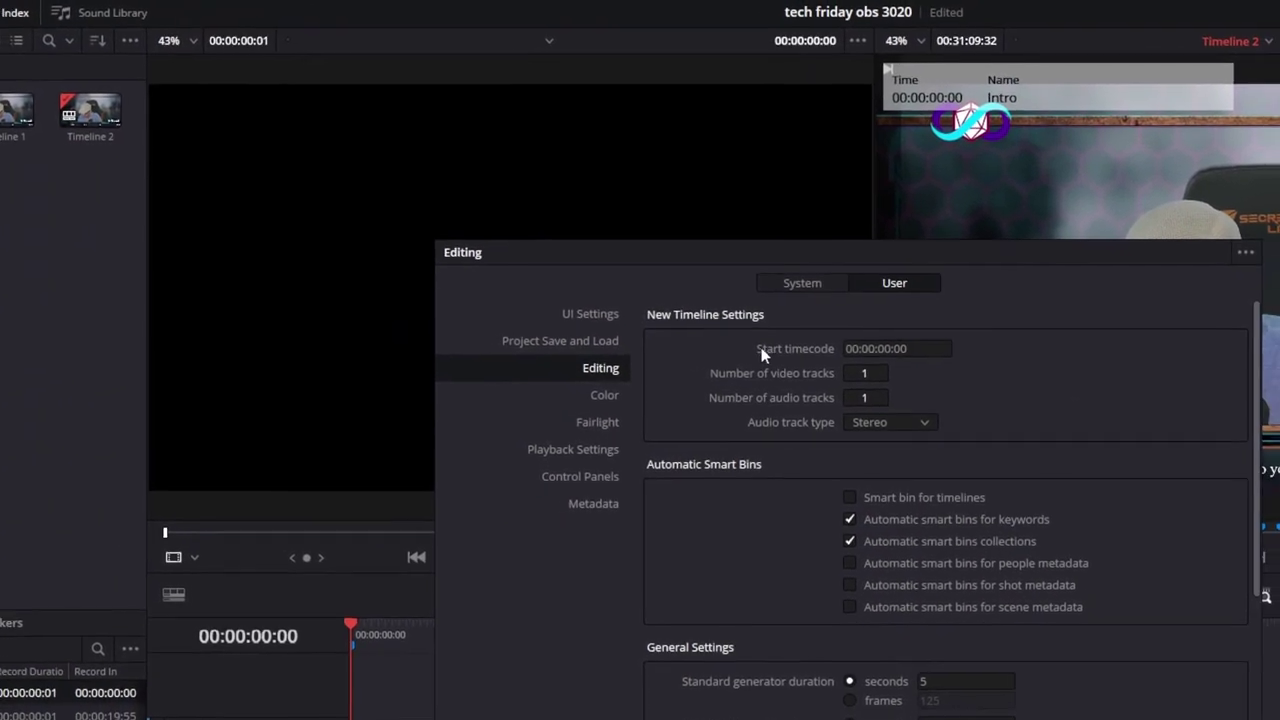